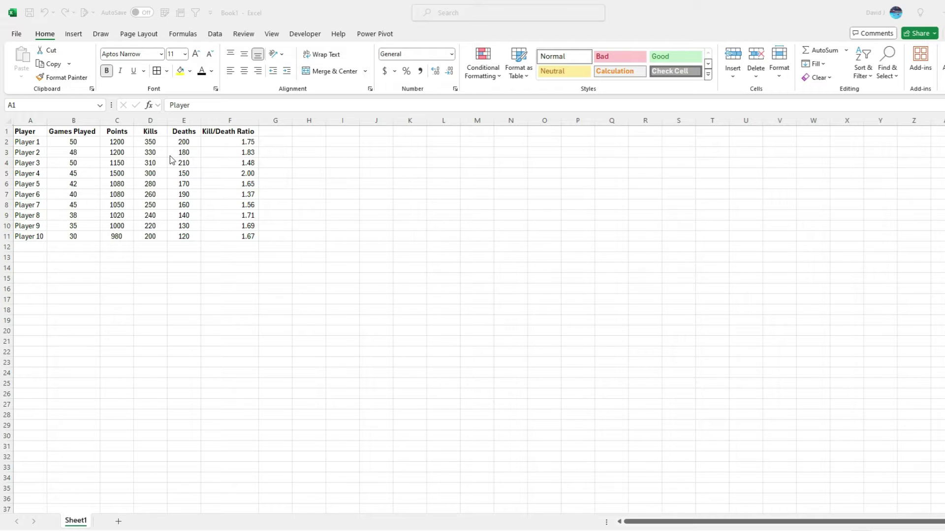
# Sort the player data by Points from largest to smallest.
pyautogui.click(120, 142)
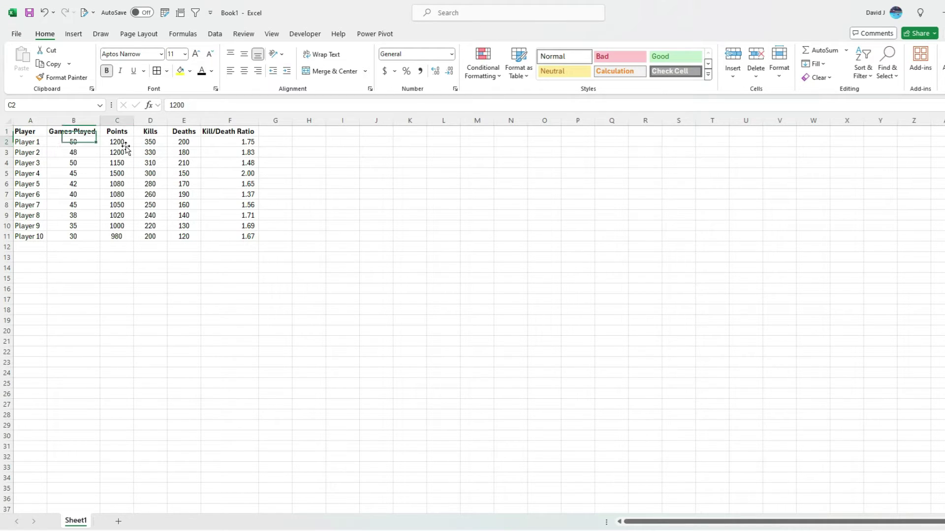
pyautogui.click(207, 33)
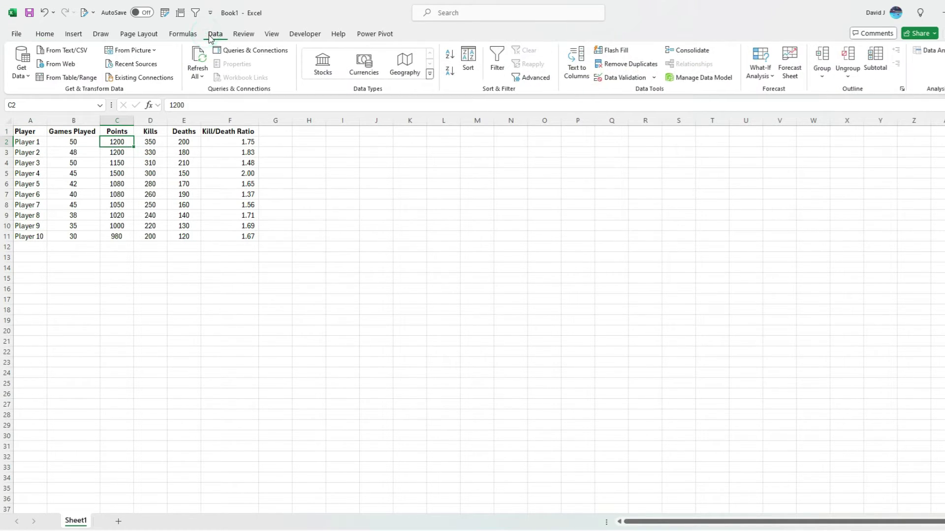
pyautogui.click(450, 74)
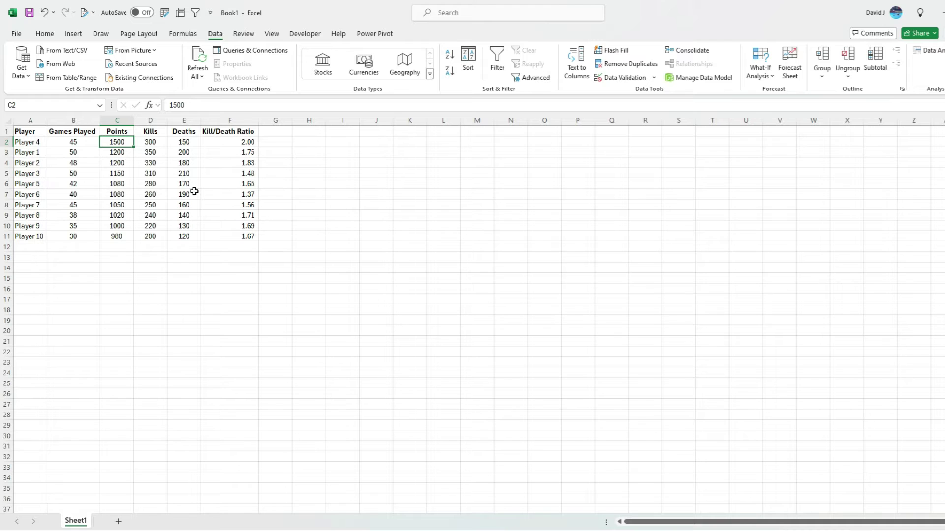
# Add a second sort level on Kill/Death Ratio, largest to smallest, below the Points level and apply the custom sort.
pyautogui.click(467, 61)
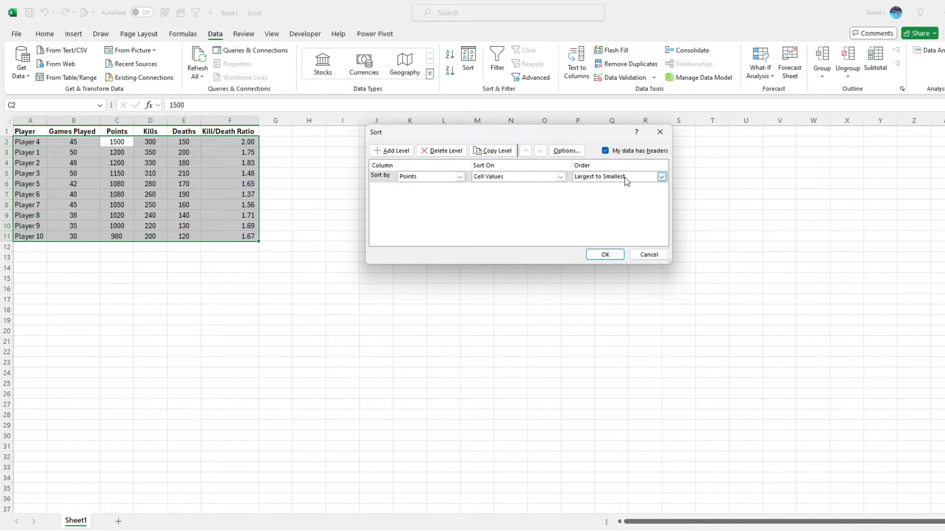
pyautogui.click(399, 153)
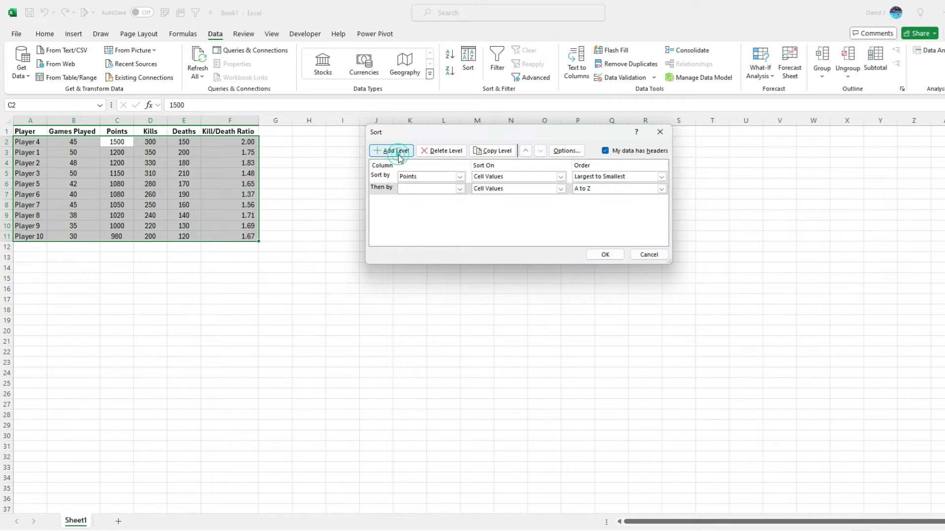
pyautogui.click(461, 189)
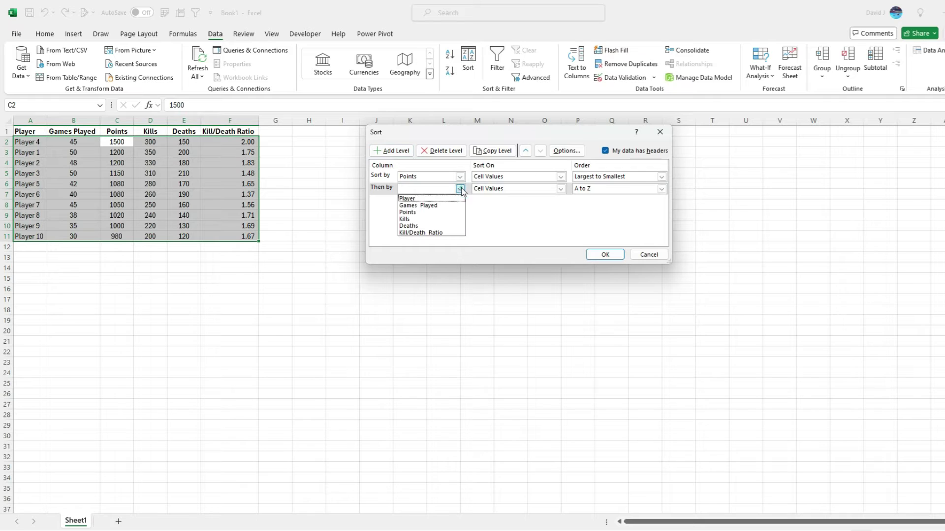
pyautogui.click(426, 233)
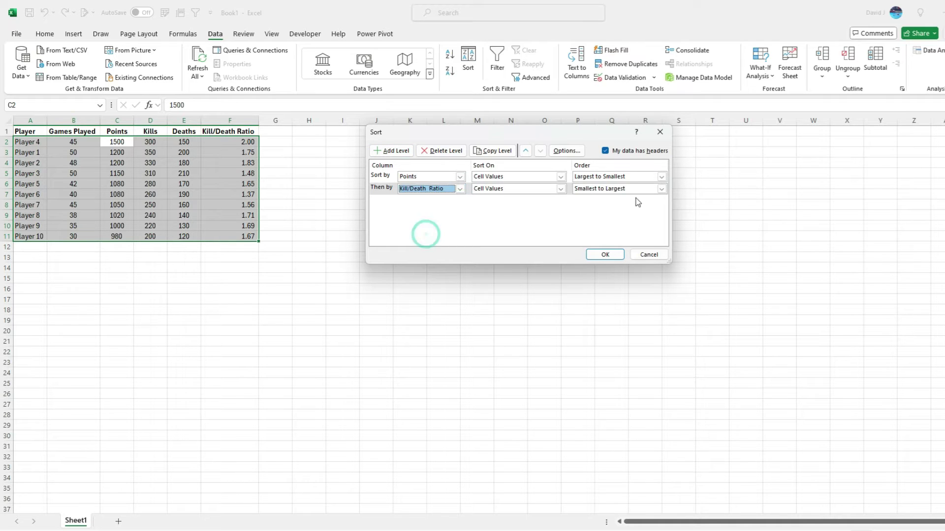
pyautogui.click(637, 189)
pyautogui.click(625, 205)
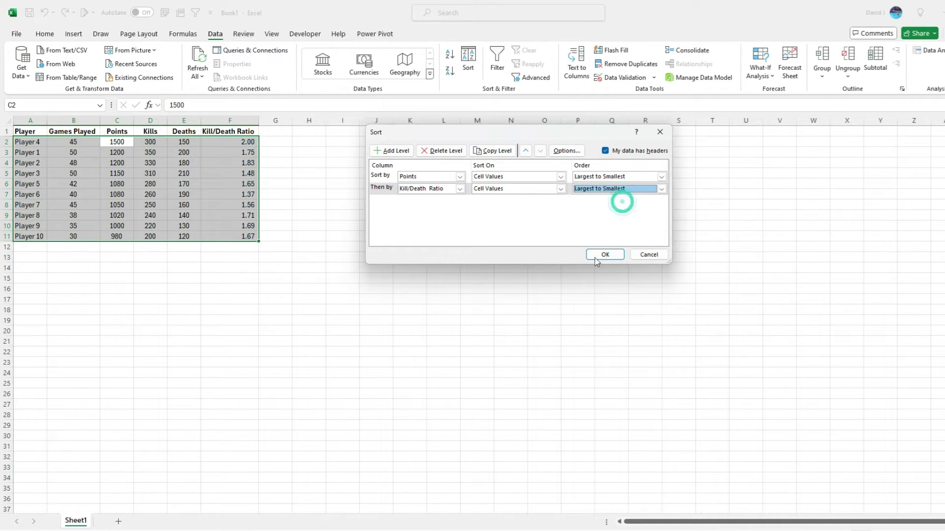
pyautogui.click(598, 253)
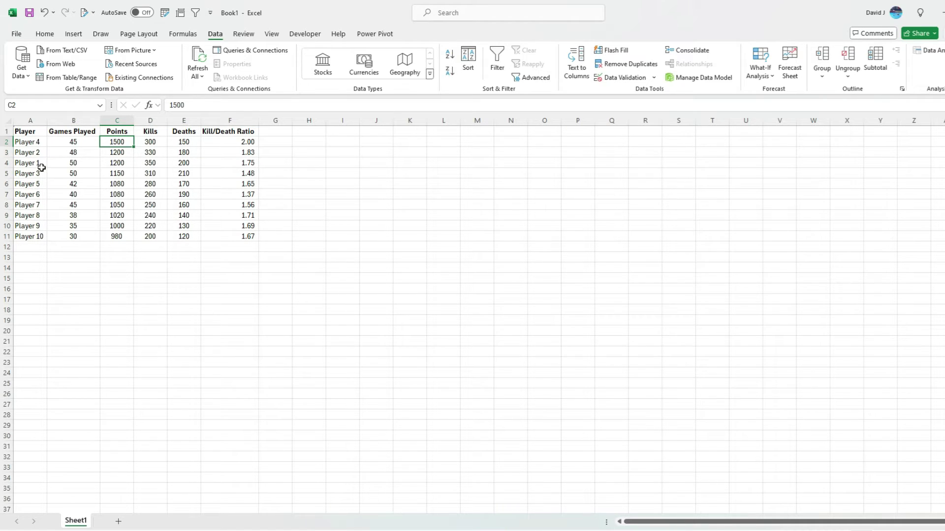
# Compare the two players tied on Points, and undo the sorts to restore the original player order.
pyautogui.moveTo(127, 152); pyautogui.dragTo(126, 163)
pyautogui.click(252, 153)
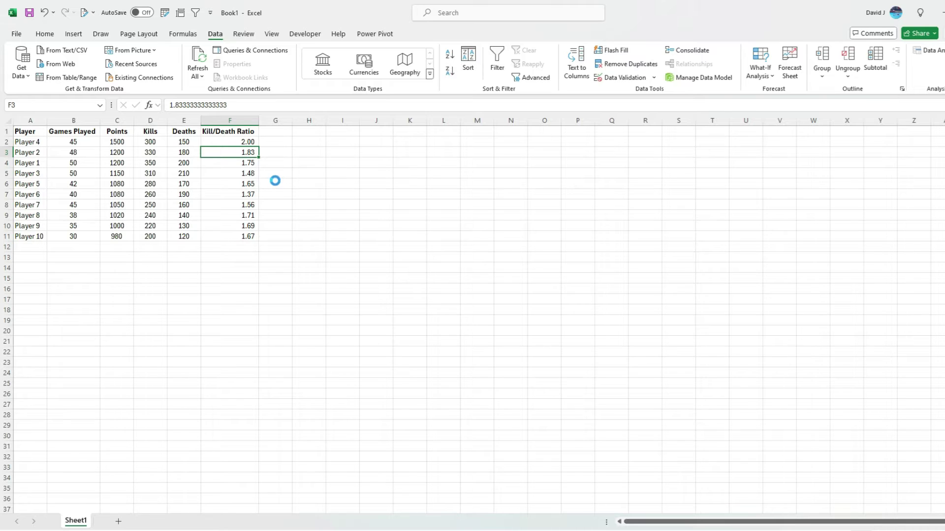
pyautogui.hotkey('ctrl', 'v')
pyautogui.click(244, 142)
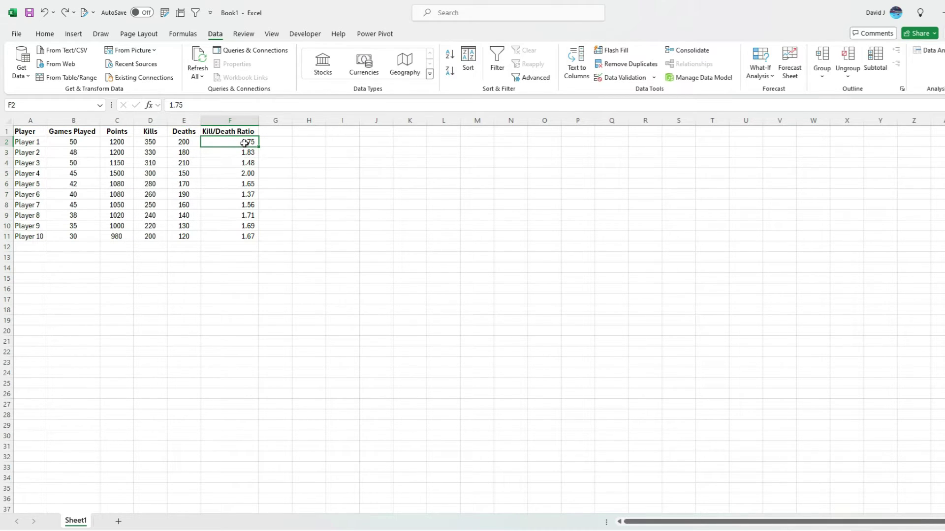
# Add a Score column header in G1.
pyautogui.click(272, 132)
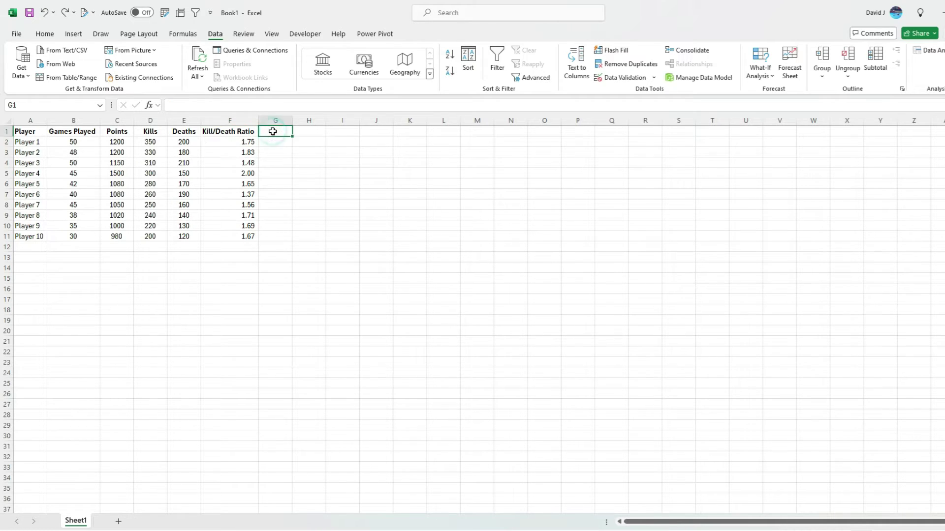
pyautogui.write('So')
pyautogui.write('ore')
pyautogui.press('Return')
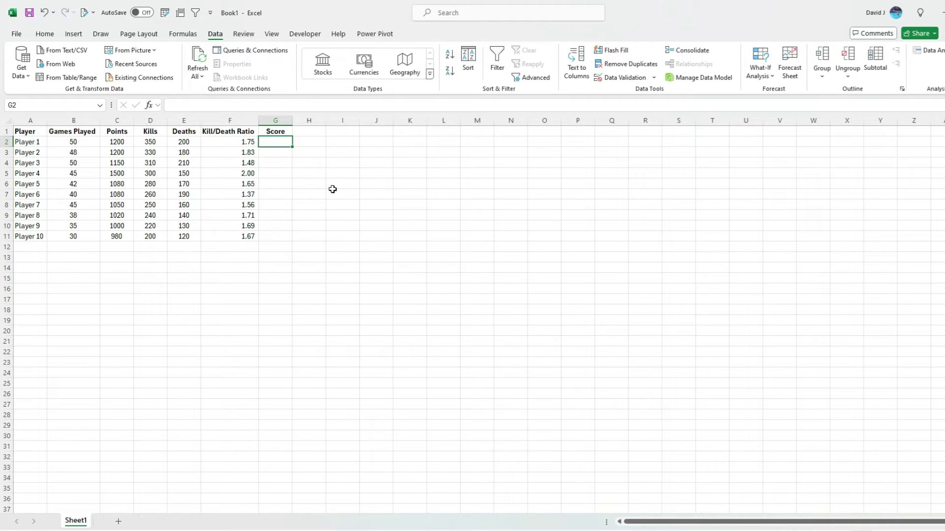
# Enter =C2*.5+F2*2 in G2 to weight Points and Kill/Death Ratio, and fill the formula down to G11.
pyautogui.write('=')
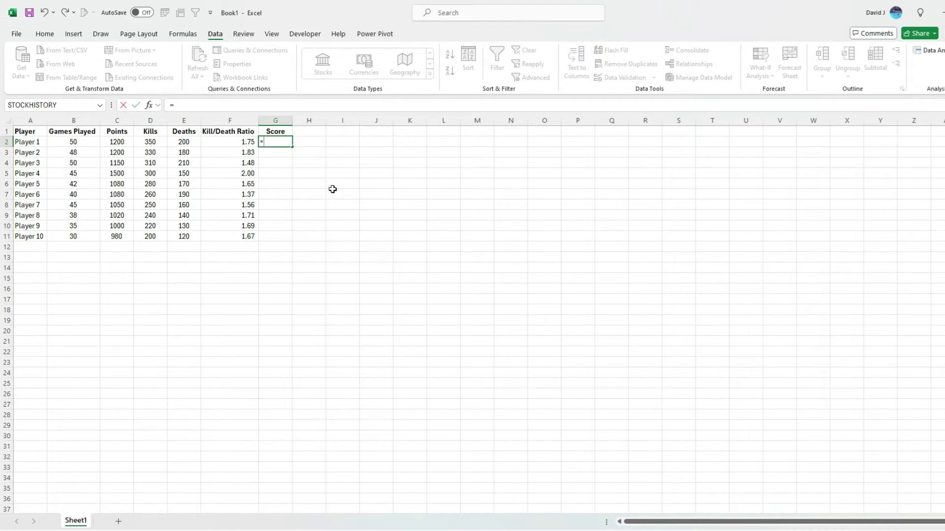
pyautogui.click(121, 142)
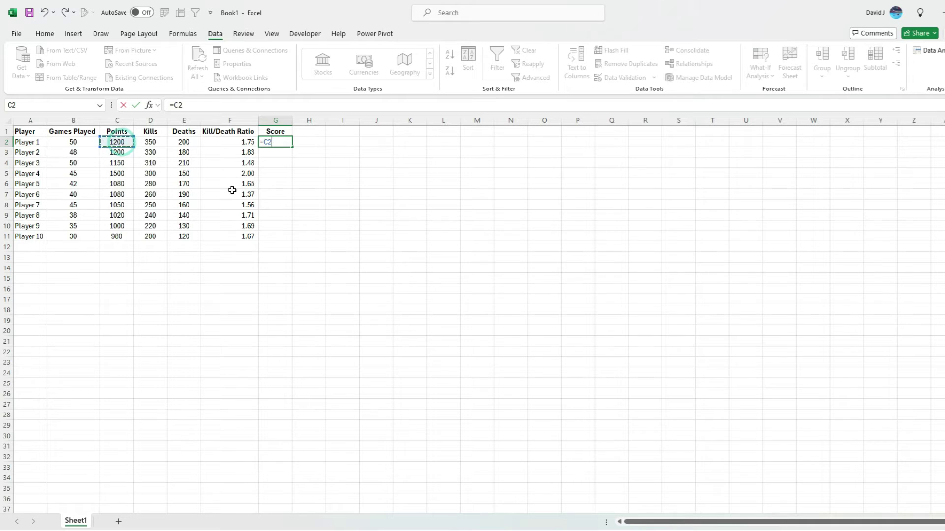
pyautogui.write('*.5+')
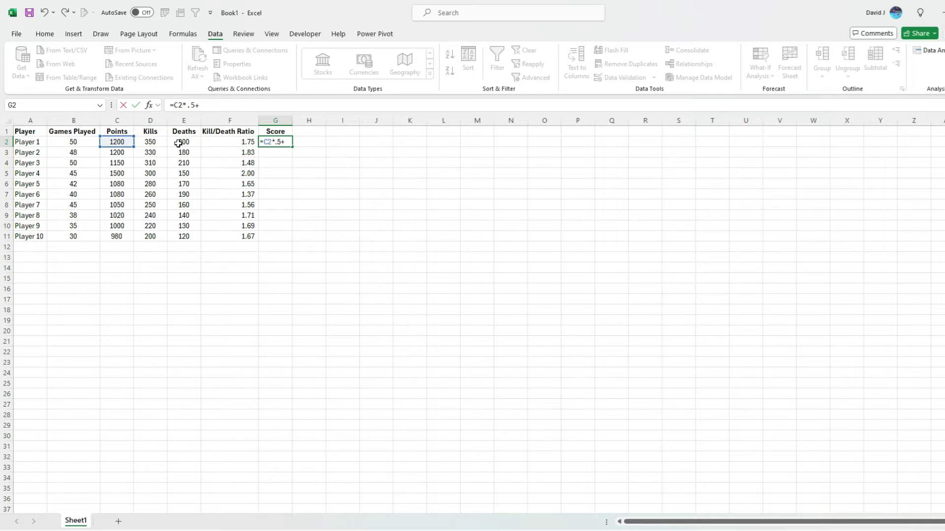
pyautogui.click(233, 143)
pyautogui.write('*')
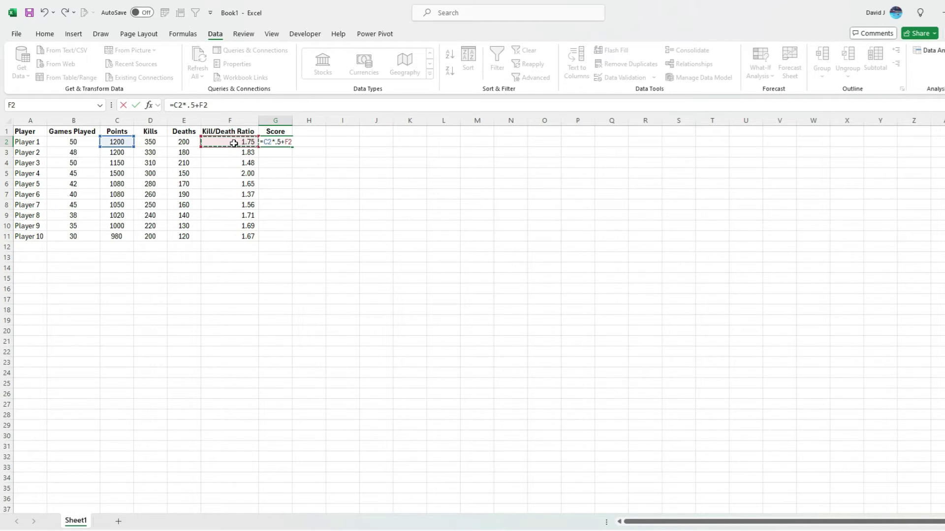
pyautogui.write('2')
pyautogui.press('Return')
pyautogui.press('Up')
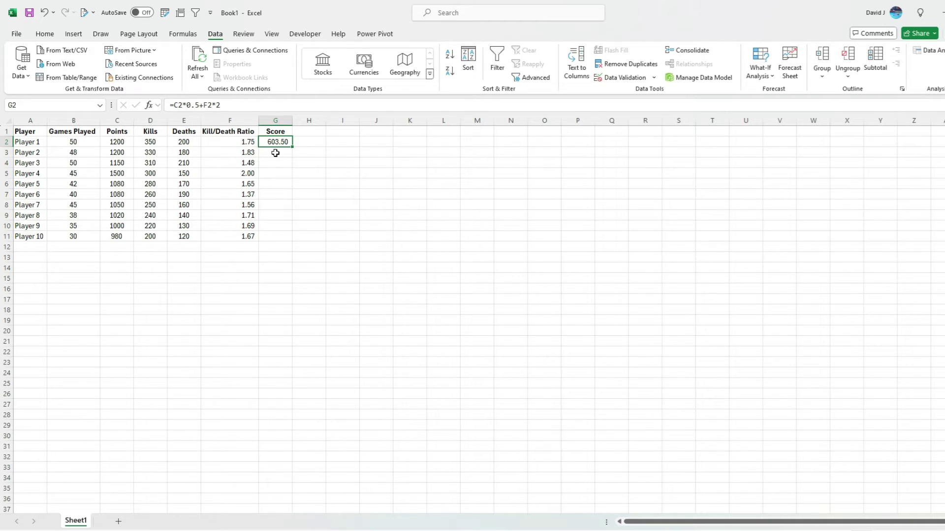
pyautogui.doubleClick(292, 147)
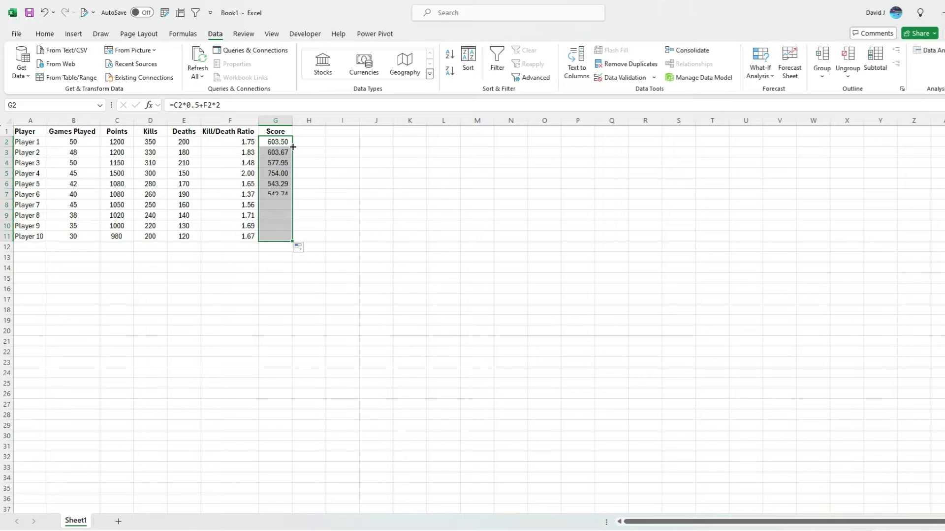
pyautogui.click(229, 206)
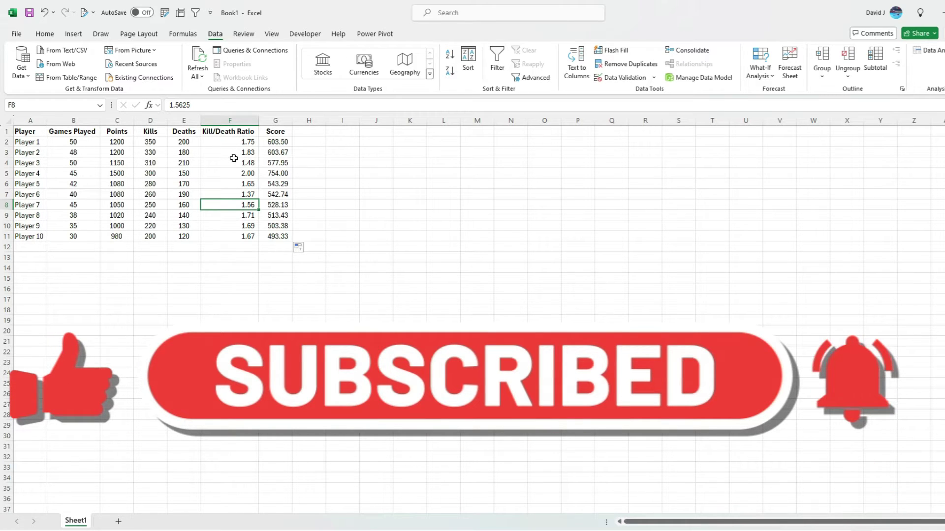
# Sort the player data by Score from largest to smallest and check the top three players' scores.
pyautogui.click(276, 132)
pyautogui.click(450, 71)
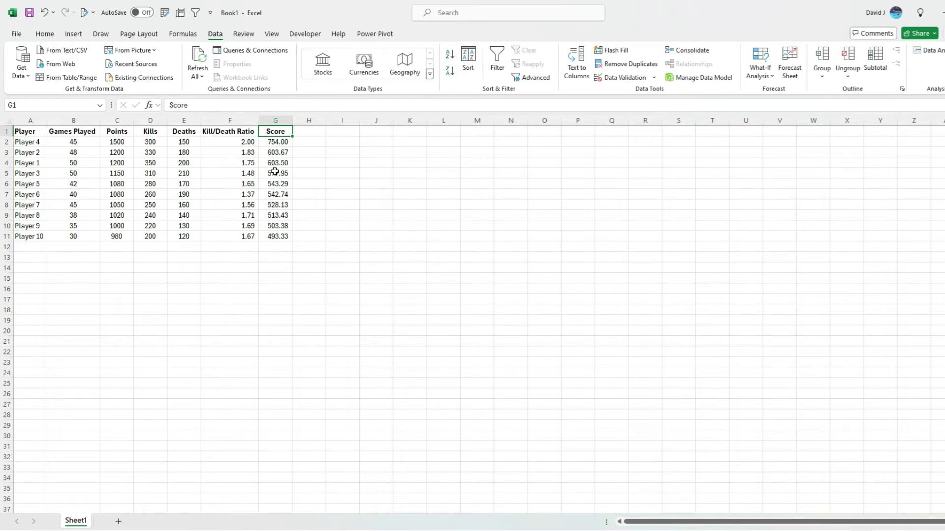
pyautogui.click(43, 144)
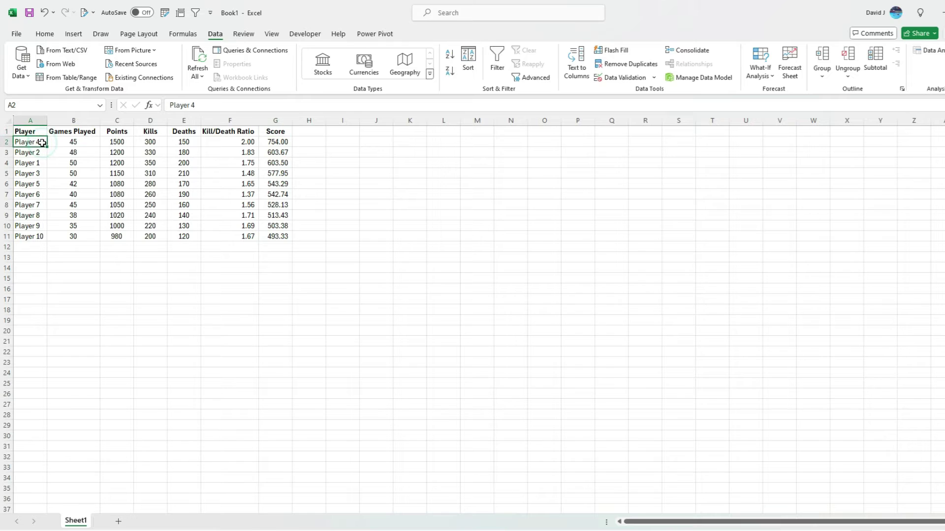
pyautogui.click(278, 140)
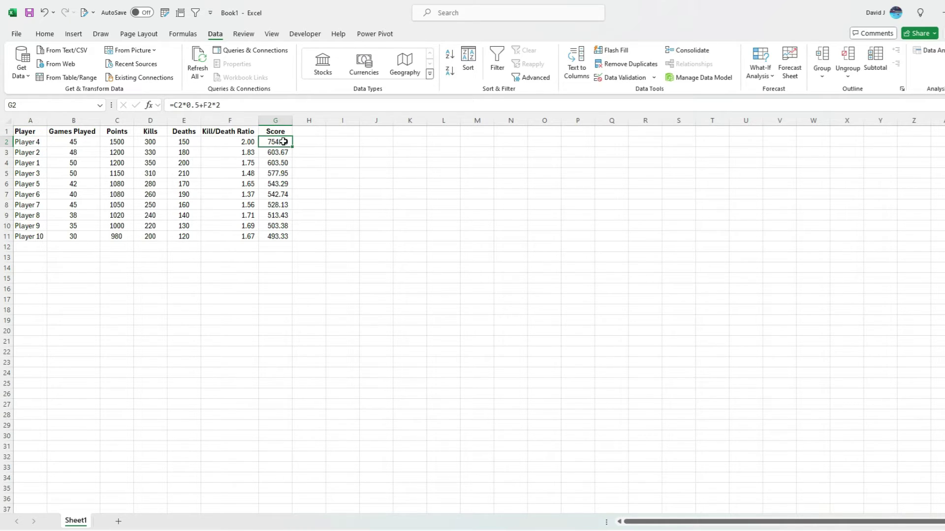
pyautogui.click(284, 153)
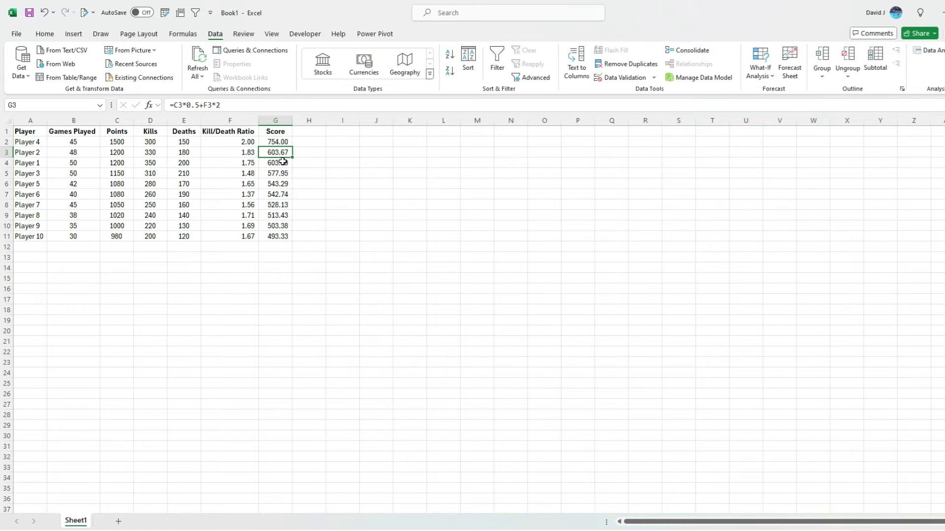
pyautogui.click(284, 165)
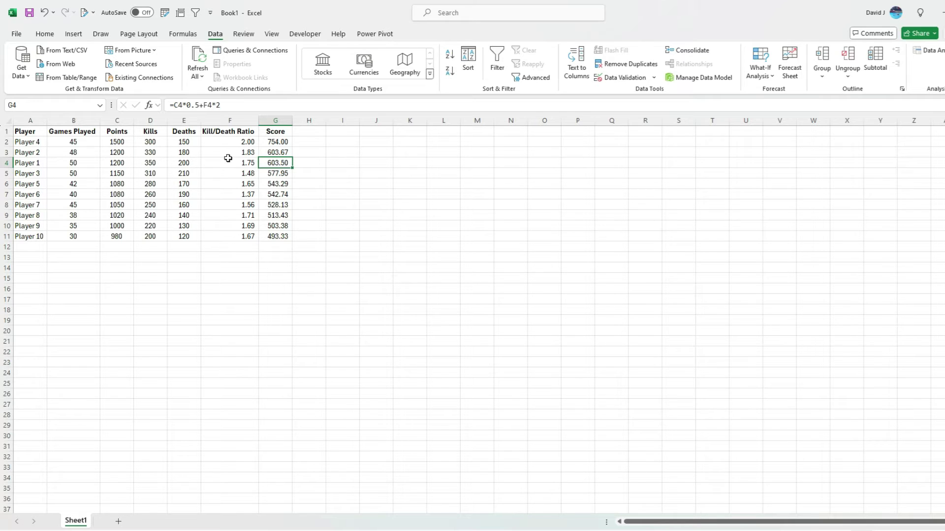
# Put parentheses around both products in the G3 score formula so it reads =(C3*0.5)+(F3*2).
pyautogui.click(284, 153)
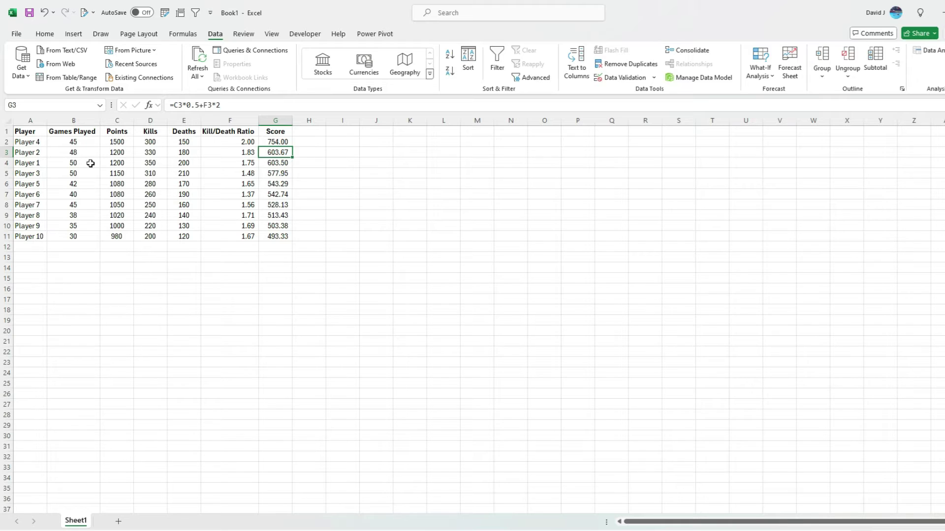
pyautogui.click(178, 106)
pyautogui.press('Left')
pyautogui.write('(')
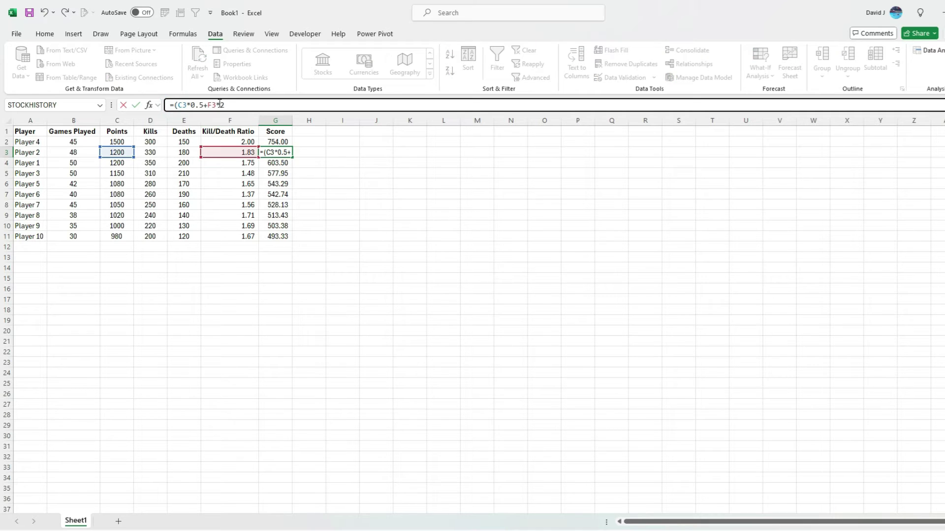
pyautogui.click(208, 105)
pyautogui.write(')')
pyautogui.click(212, 104)
pyautogui.write('(')
pyautogui.click(245, 105)
pyautogui.write(')')
pyautogui.press('Return')
pyautogui.press('Up')
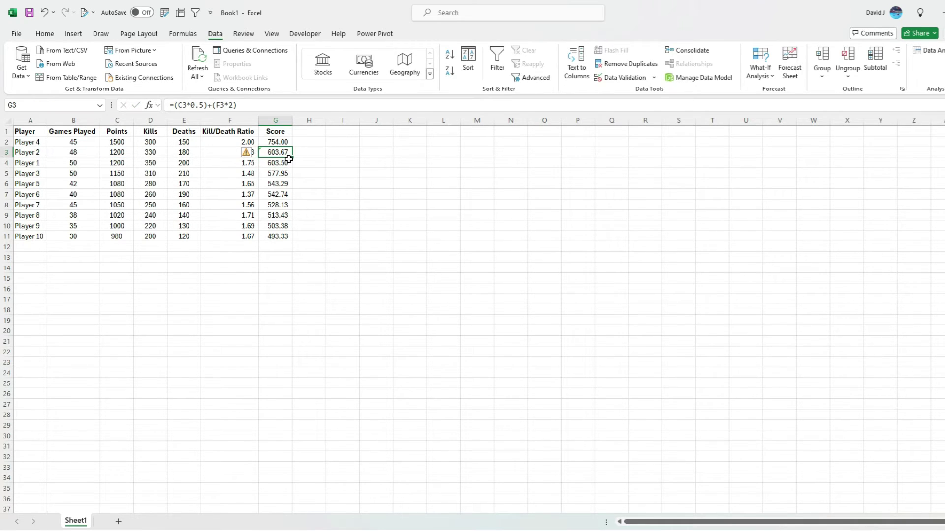
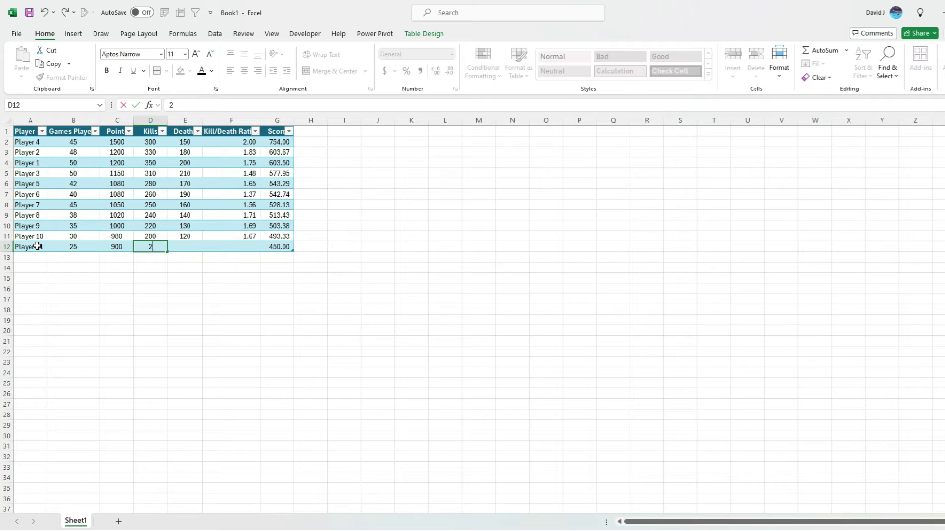
# Fill in 250 kills and 130 deaths in the Player 11 row of the table.
pyautogui.press('Tab')
pyautogui.write('130')
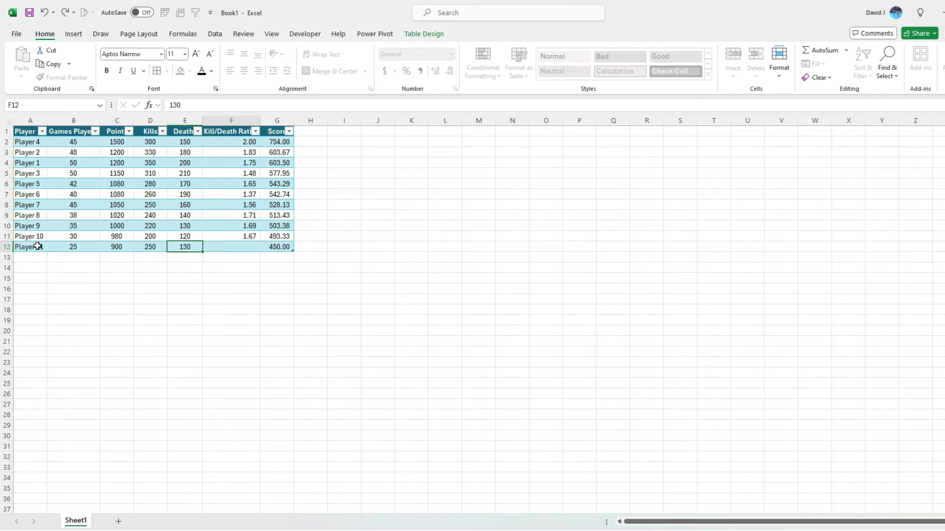
pyautogui.press('Tab')
pyautogui.press('Up')
pyautogui.press('Up')
pyautogui.press('Up')
pyautogui.press('Up')
pyautogui.press('Up')
pyautogui.press('Up')
pyautogui.press('Up')
pyautogui.press('Up')
pyautogui.press('Up')
pyautogui.press('Up')
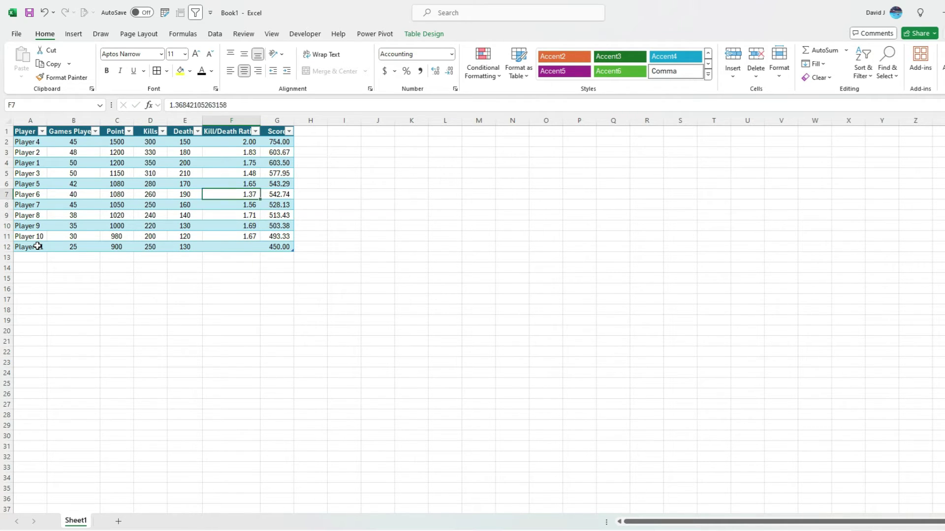
pyautogui.write('=')
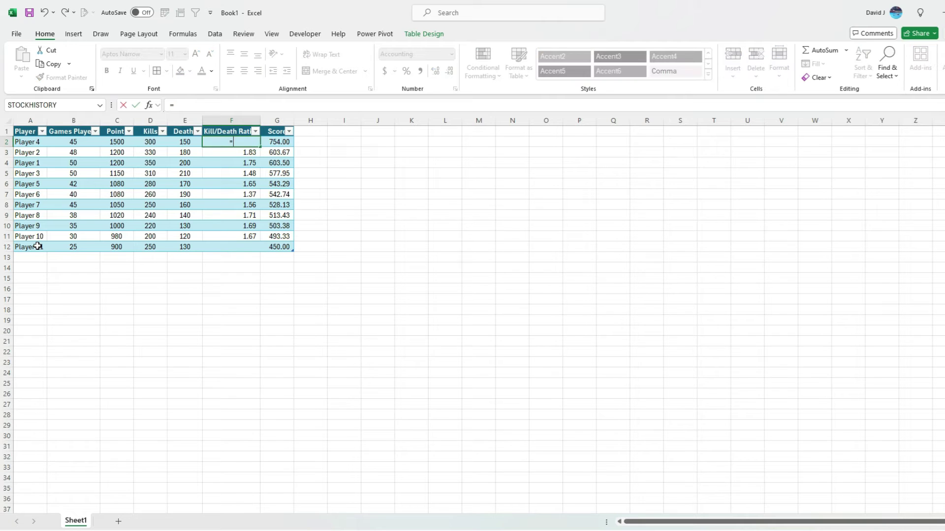
pyautogui.press('Left')
pyautogui.press('Left')
pyautogui.write('/')
pyautogui.press('Left')
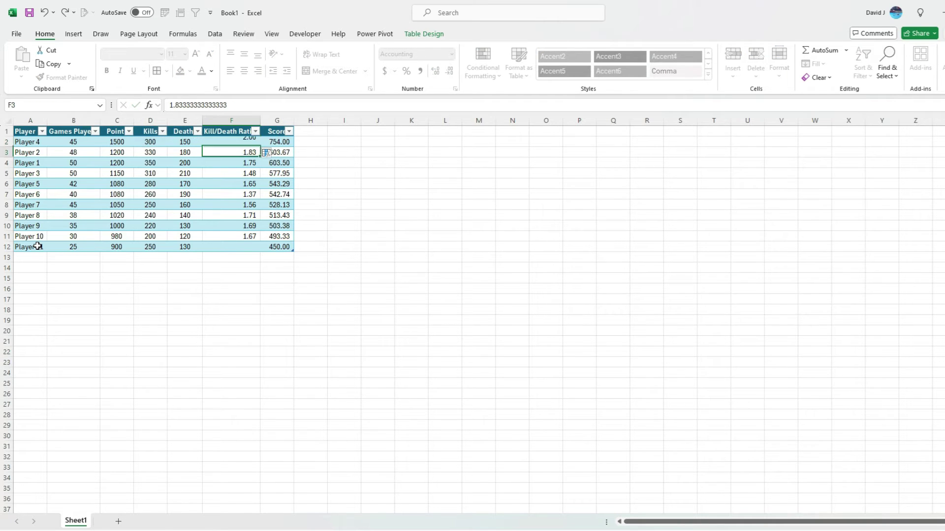
pyautogui.press('Return')
pyautogui.click(259, 141)
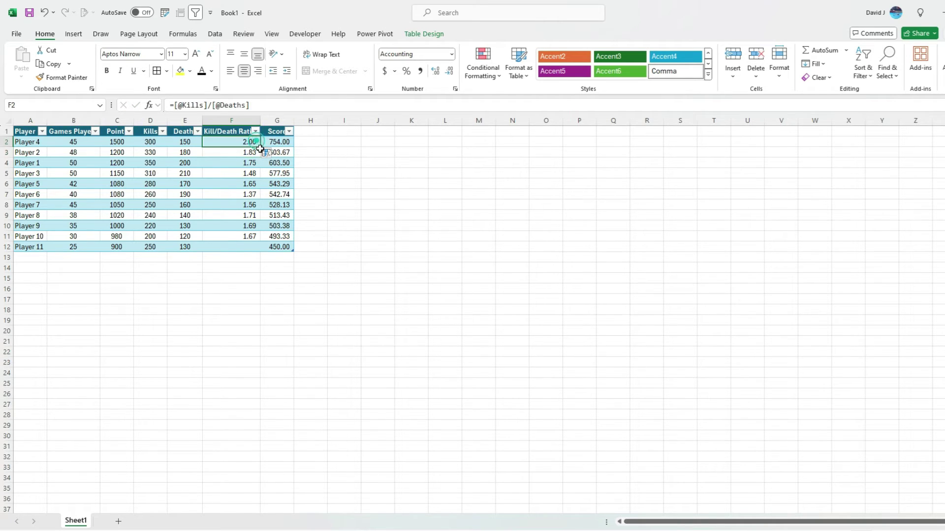
pyautogui.moveTo(259, 142); pyautogui.dragTo(259, 248)
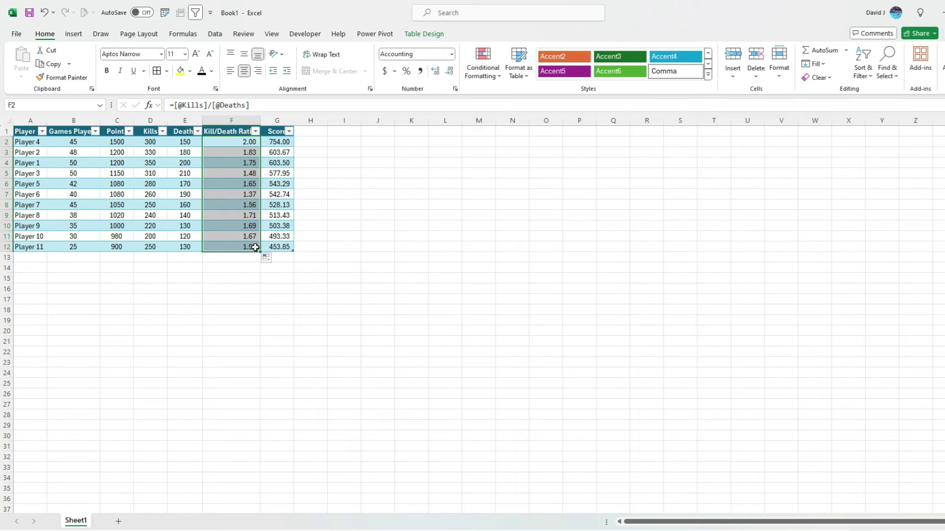
# Sort the player table by the Score column from largest to smallest.
pyautogui.click(254, 247)
pyautogui.click(283, 247)
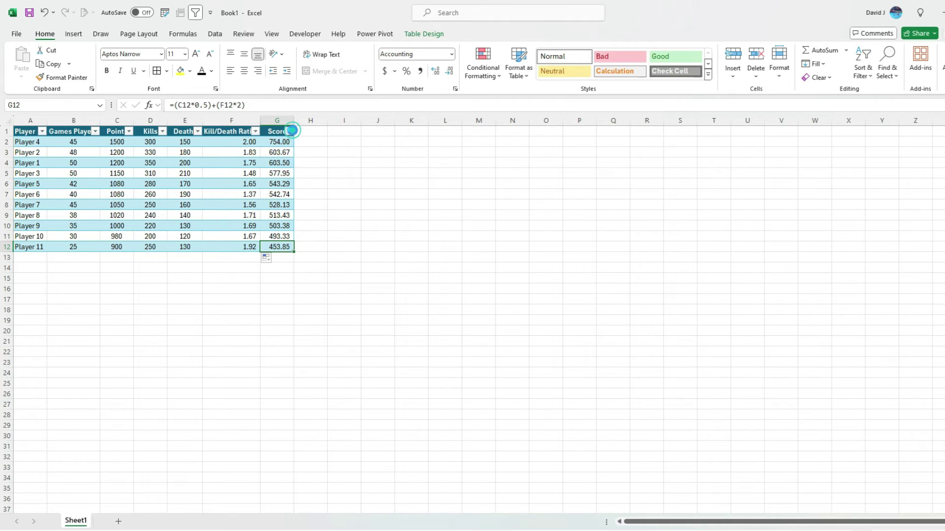
pyautogui.click(290, 132)
pyautogui.click(262, 153)
# Set Player 11's points to 1500 and re-sort the table by Score from largest to smallest.
pyautogui.click(109, 247)
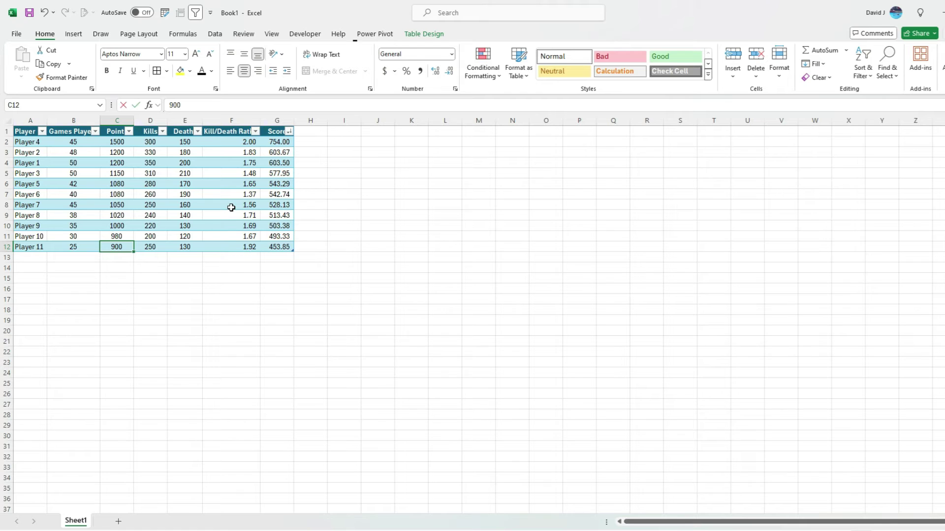
pyautogui.write('1500')
pyautogui.press('Tab')
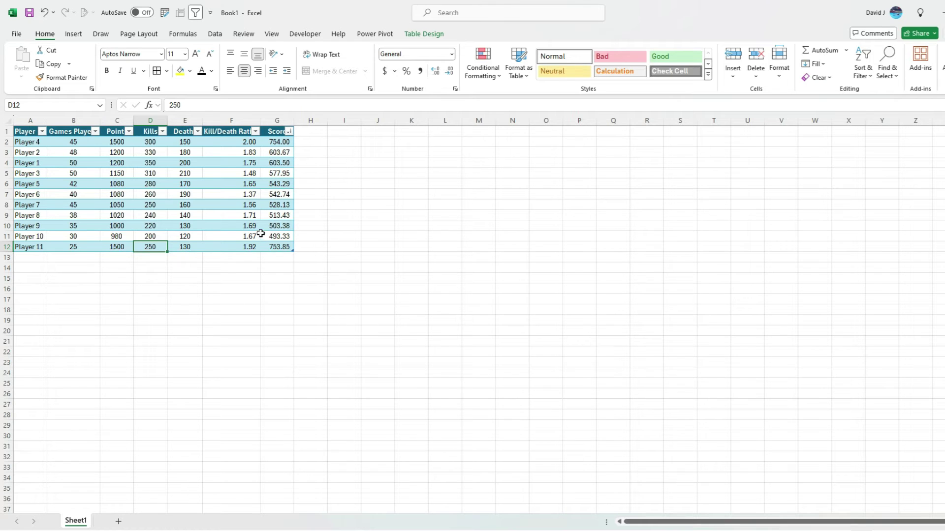
pyautogui.click(289, 131)
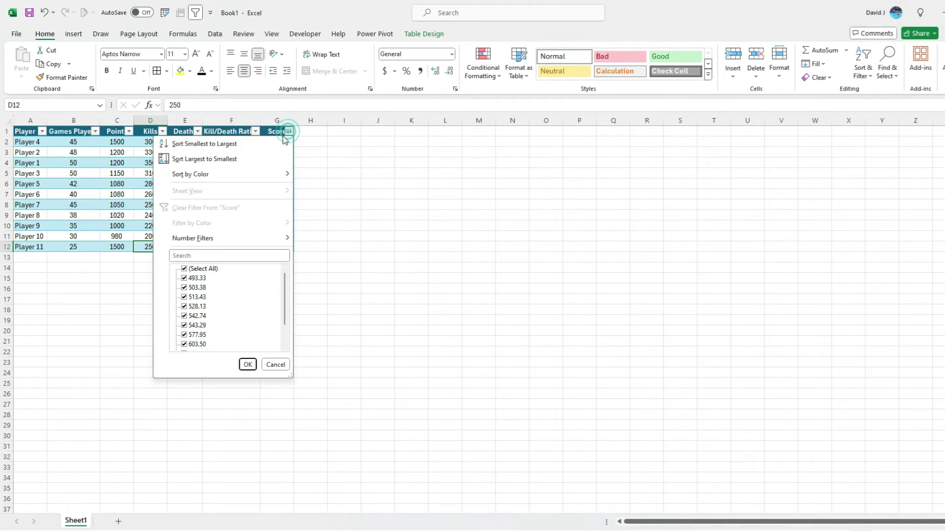
pyautogui.click(264, 158)
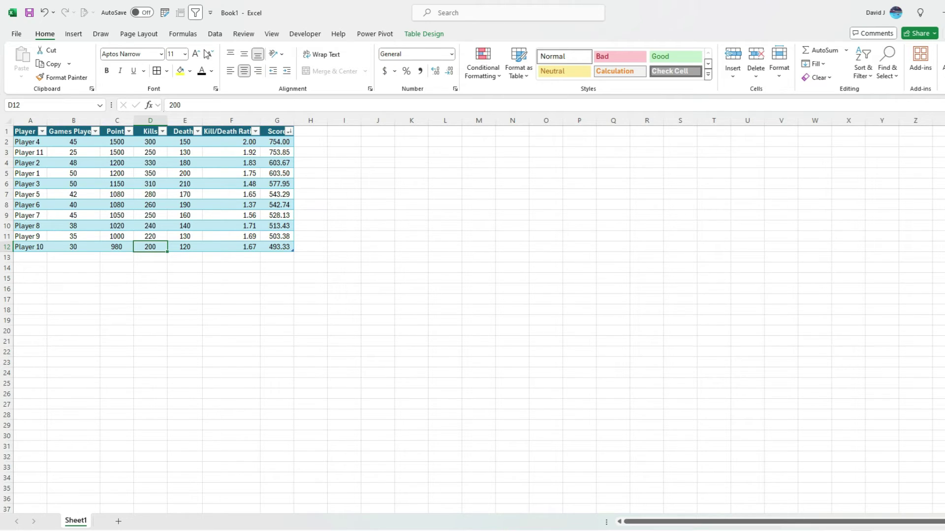
# Turn off the table's filter buttons and sort by Score, trying smallest to largest before returning to largest to smallest.
pyautogui.hotkey('ctrl', 'shift', 'l')
pyautogui.click(289, 151)
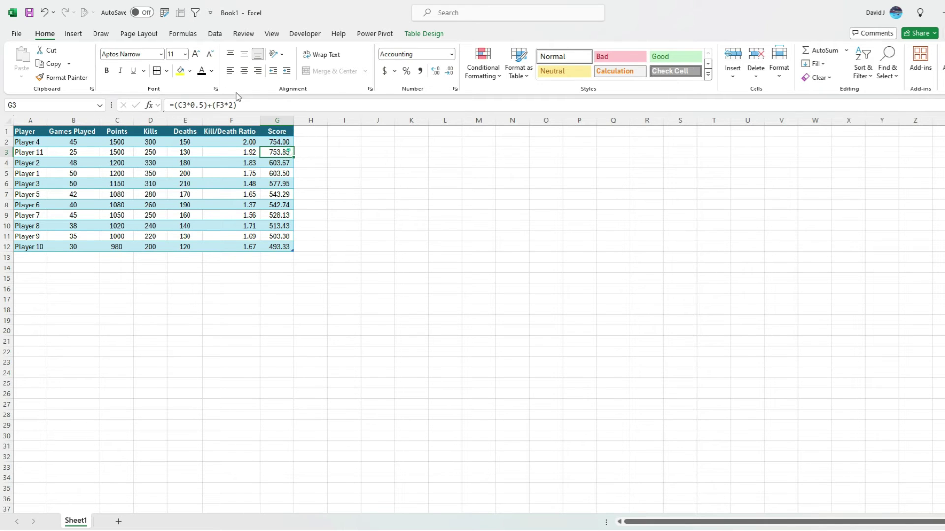
pyautogui.click(215, 33)
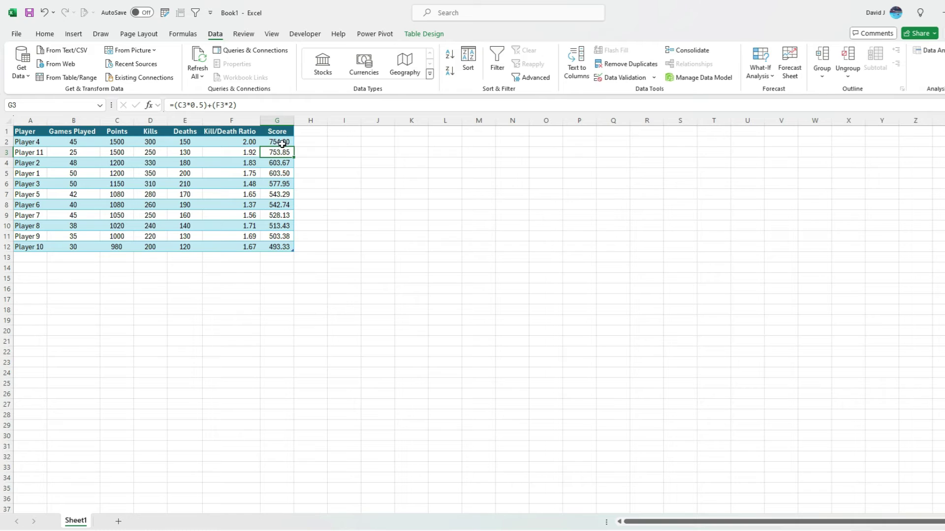
pyautogui.click(448, 73)
pyautogui.click(449, 54)
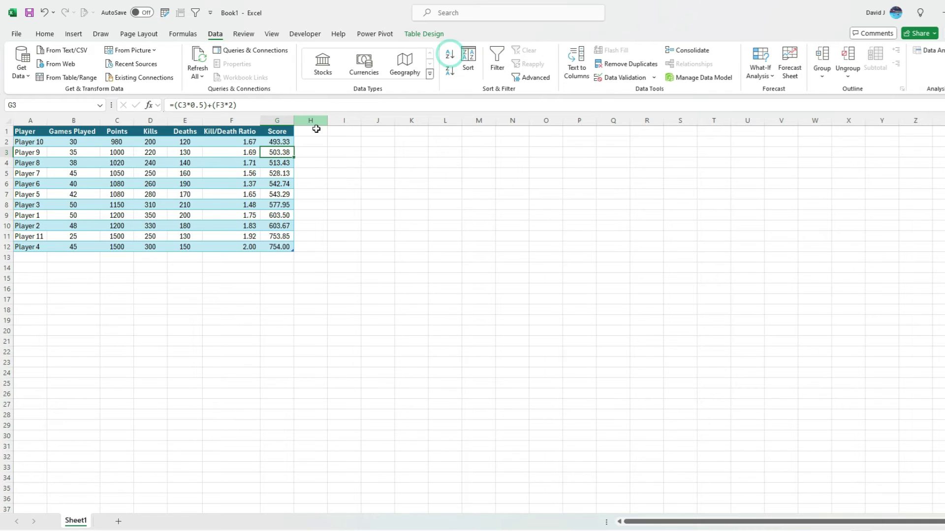
pyautogui.click(449, 74)
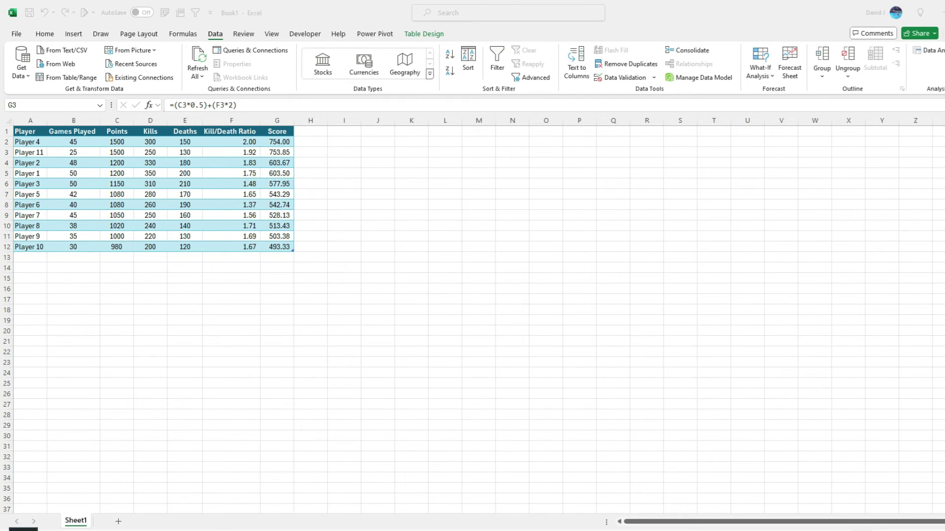
# Enter =SORTBY(Table2[Player],Table2[Score],-1) in I1 to list the players by descending score.
pyautogui.click(492, 255)
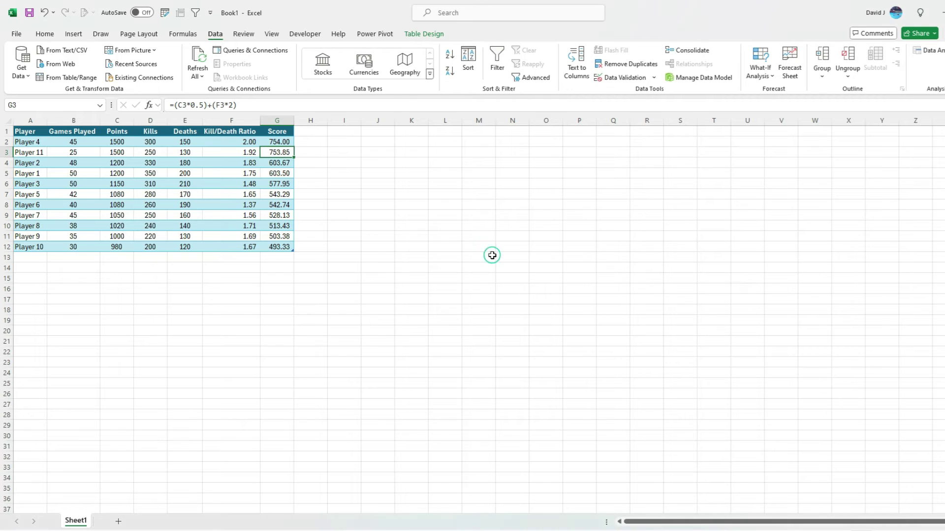
pyautogui.click(356, 133)
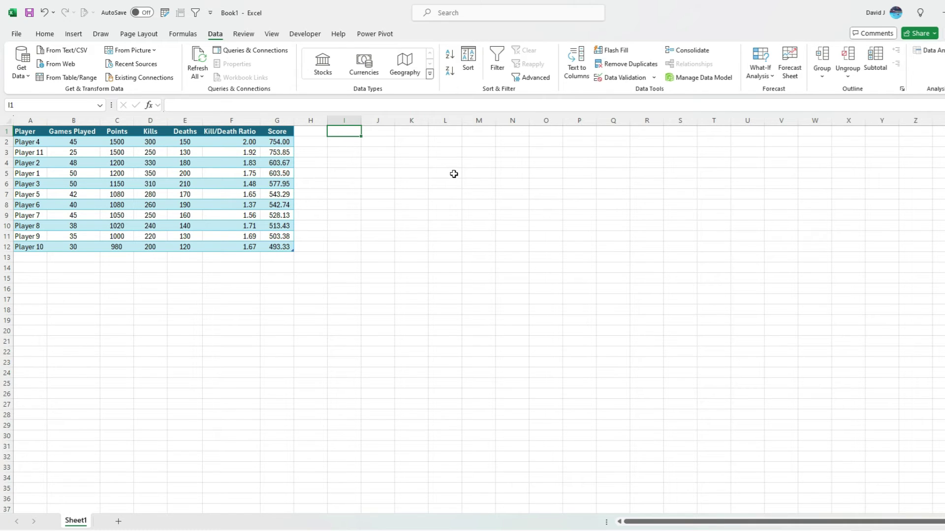
pyautogui.write('=sortby')
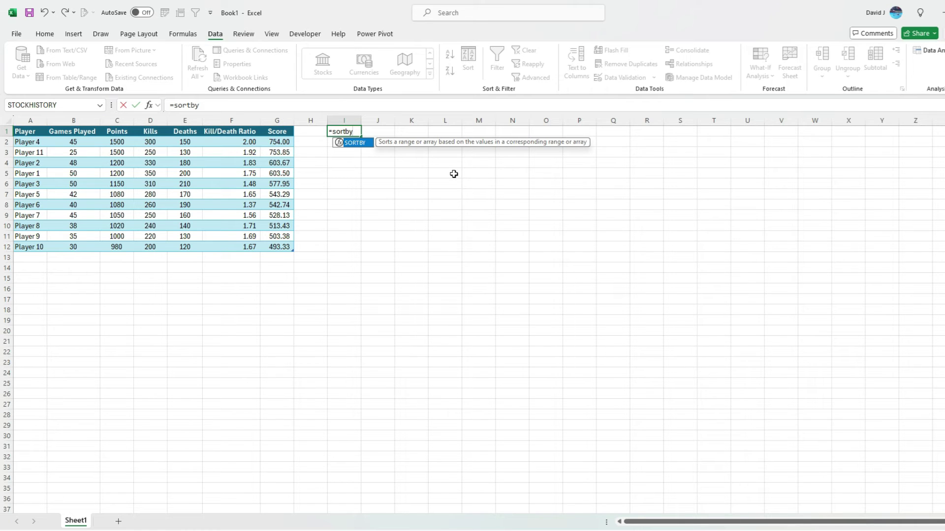
pyautogui.press('Tab')
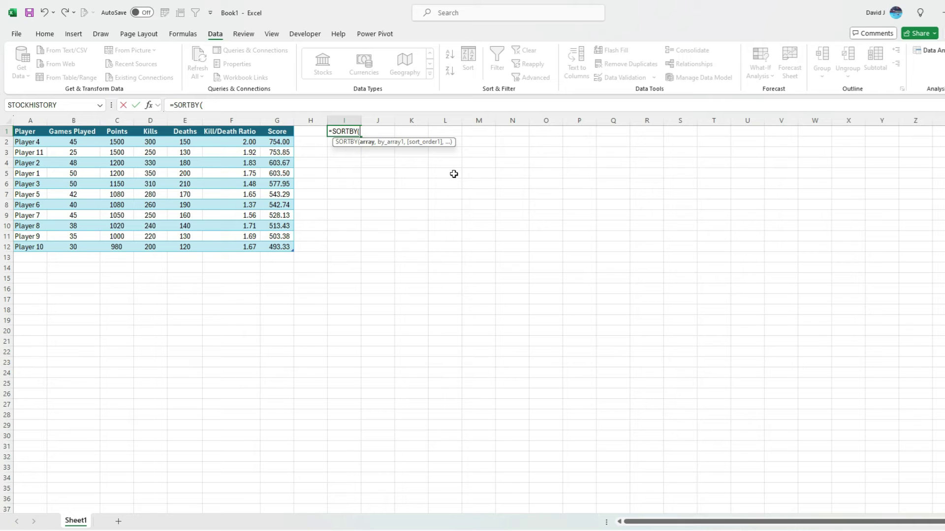
pyautogui.click(28, 124)
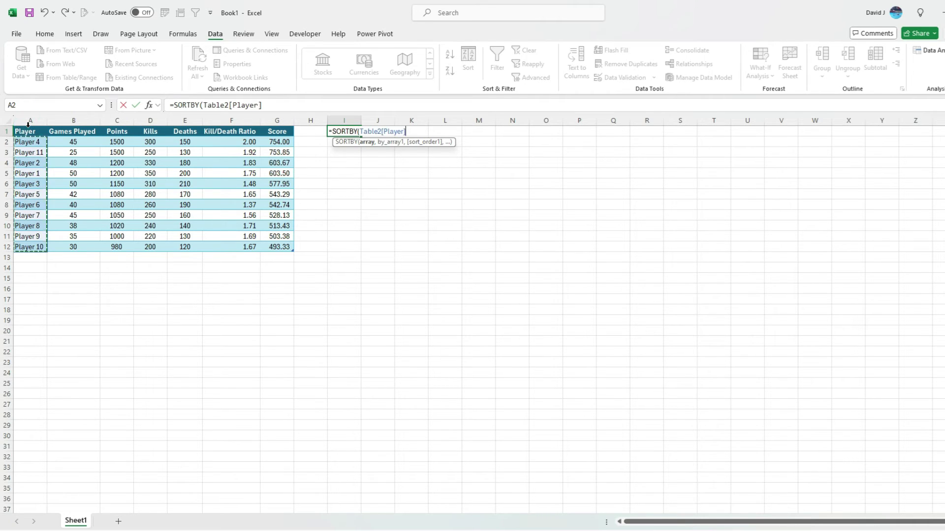
pyautogui.write(',')
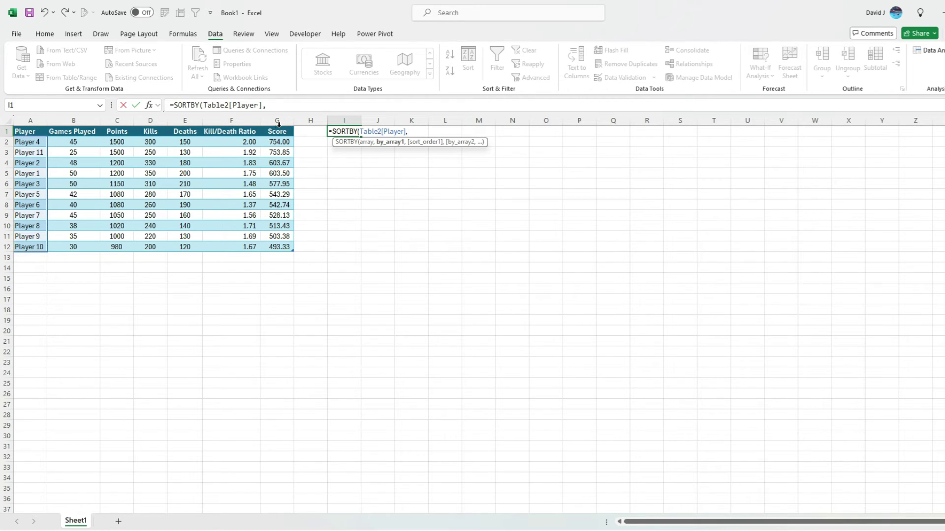
pyautogui.click(279, 125)
pyautogui.write(',')
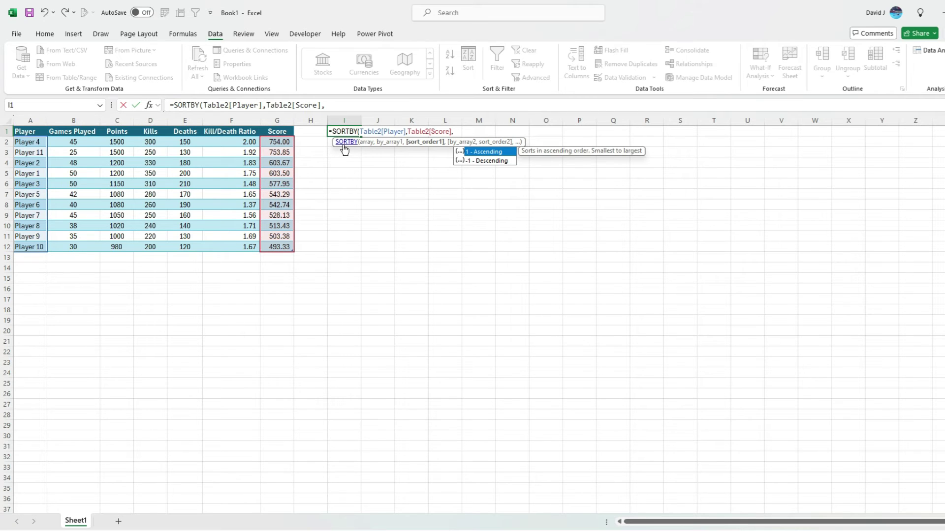
pyautogui.write('-1')
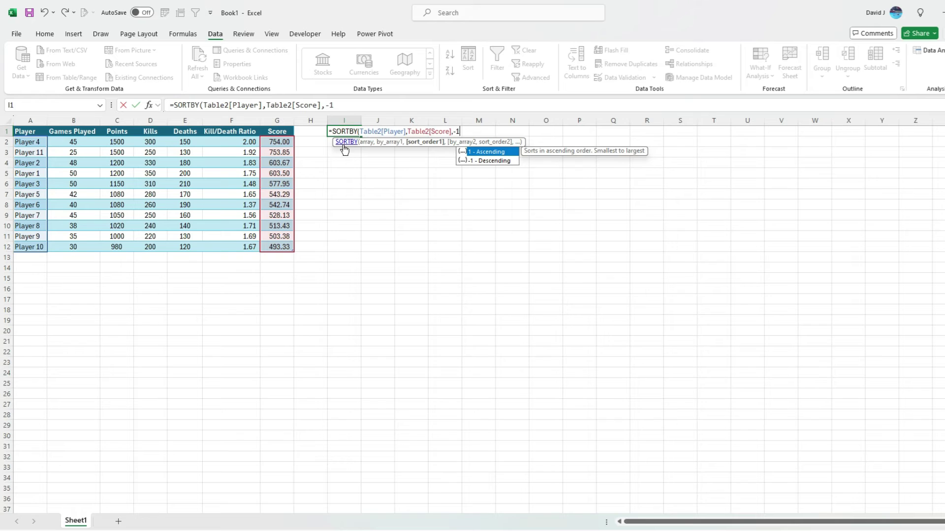
pyautogui.write(')')
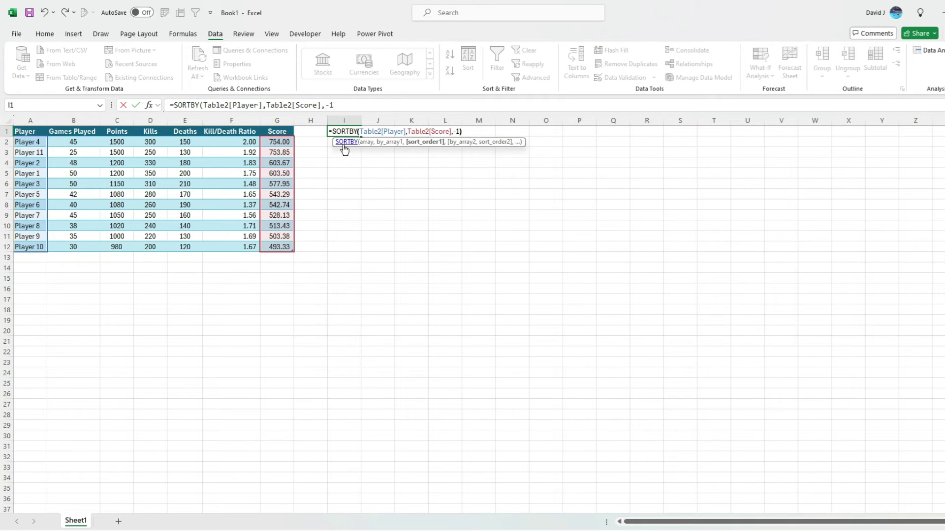
pyautogui.press('Return')
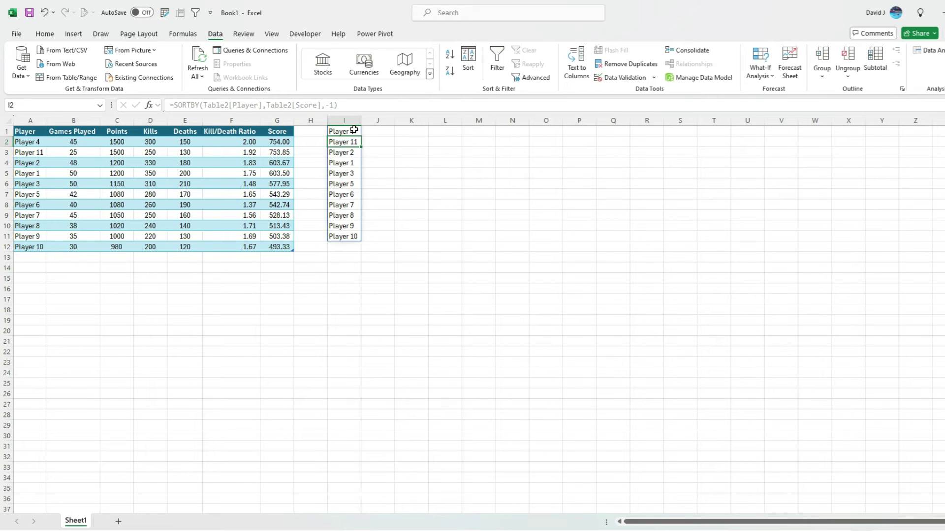
# Move the sorted player list down to start at I2 and add a bold Standings header in I1.
pyautogui.moveTo(354, 130); pyautogui.dragTo(352, 217)
pyautogui.moveTo(353, 131); pyautogui.dragTo(354, 226)
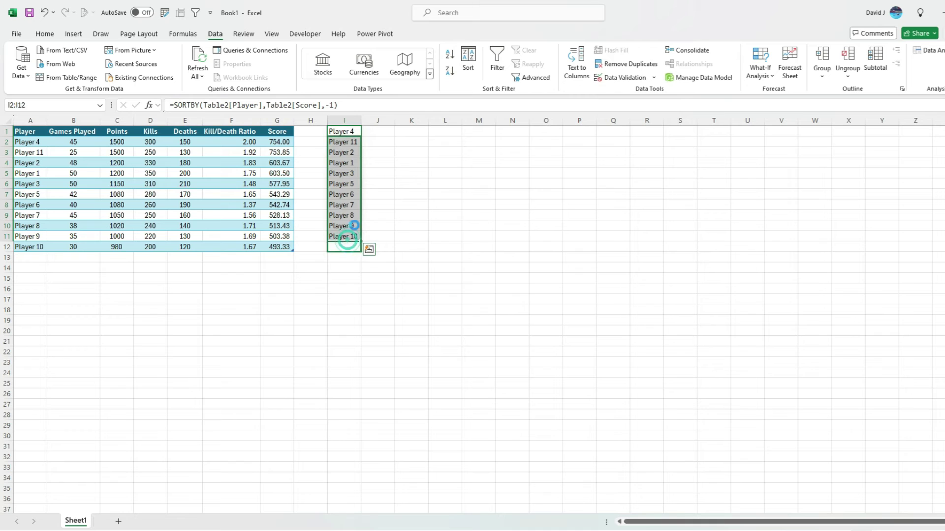
pyautogui.click(349, 131)
pyautogui.write('S')
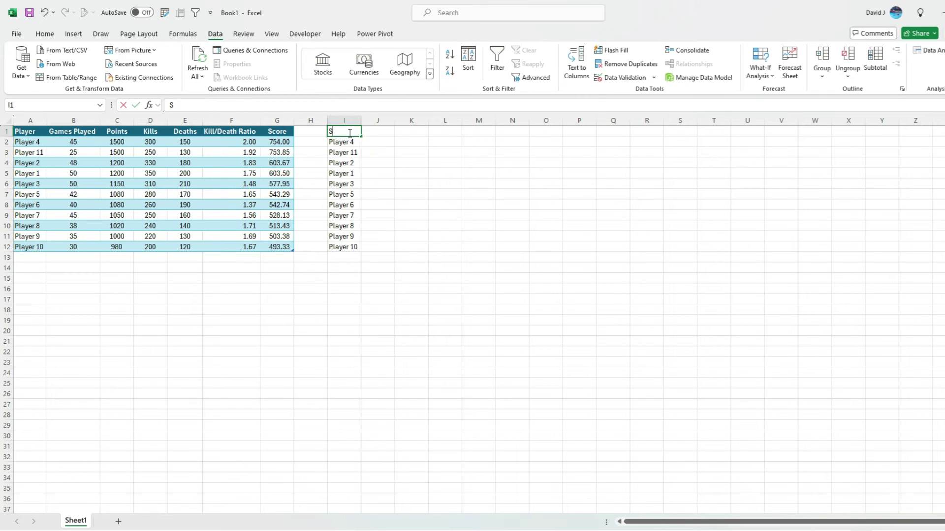
pyautogui.write('tandings')
pyautogui.press('Return')
pyautogui.click(350, 132)
pyautogui.click(44, 33)
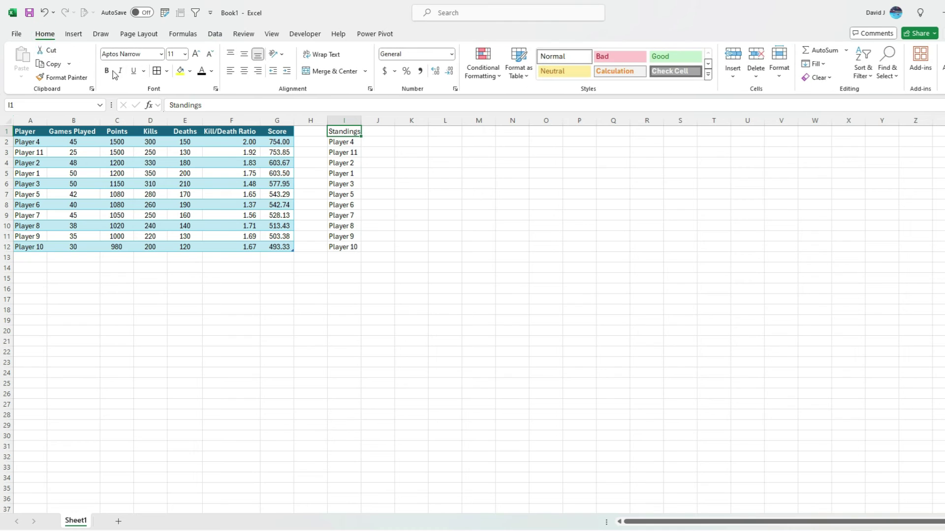
pyautogui.click(109, 71)
# Set Player 10's points to 1700 and check the first entry of the Standings list.
pyautogui.click(116, 247)
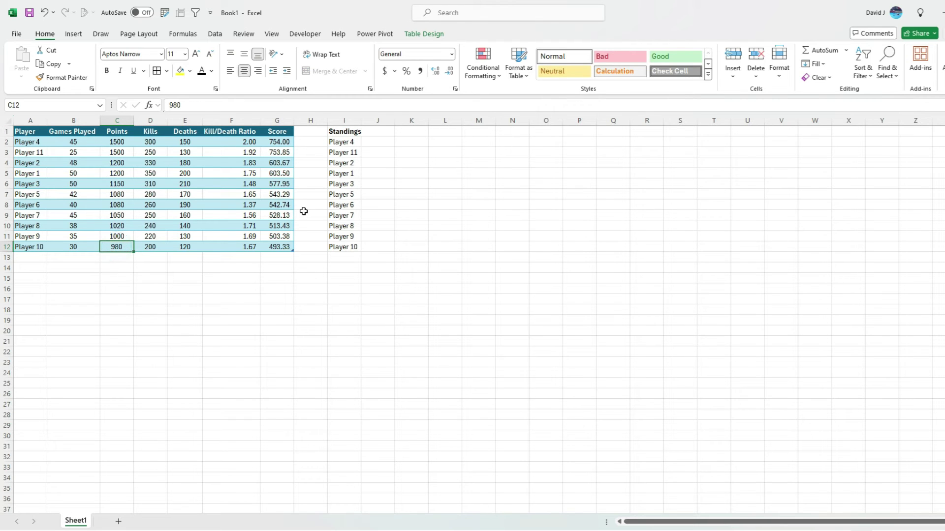
pyautogui.write('1700')
pyautogui.press('Return')
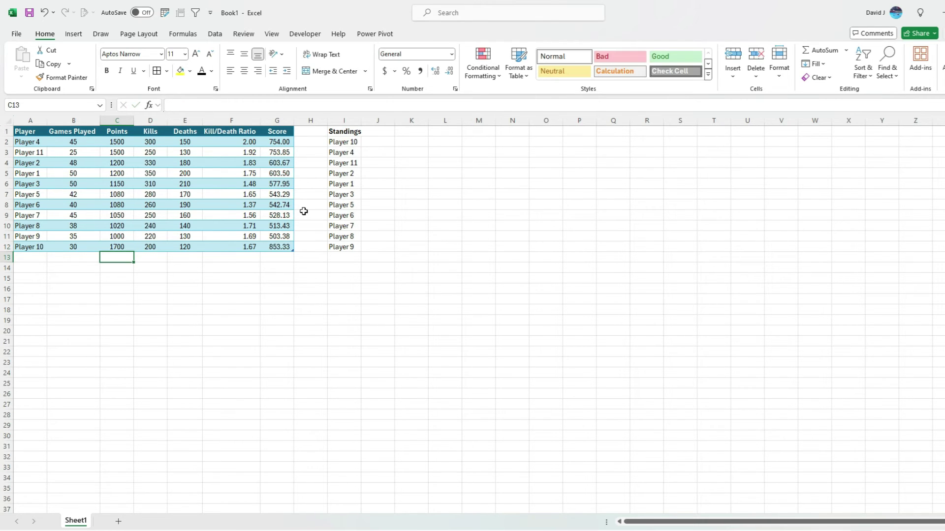
pyautogui.click(357, 145)
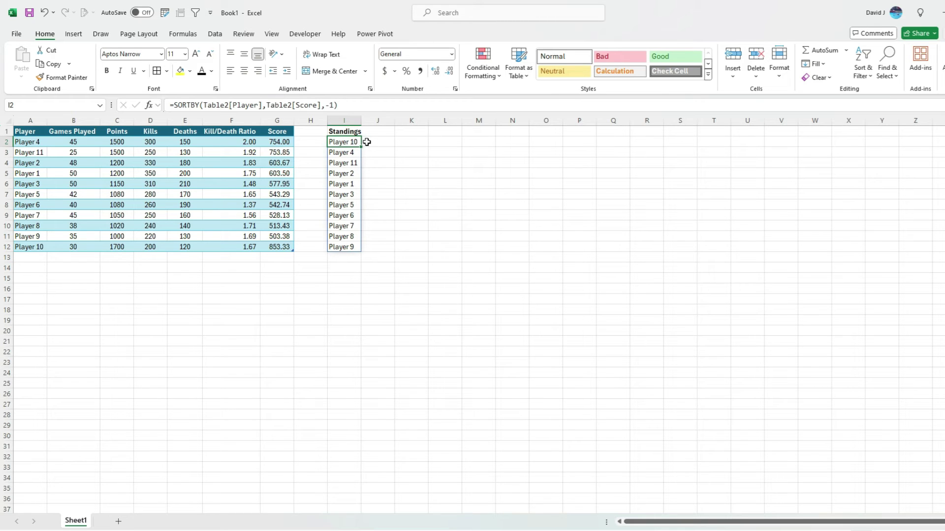
# Re-sort the main player table by Score from largest to smallest to match the Standings list.
pyautogui.click(285, 203)
pyautogui.click(215, 34)
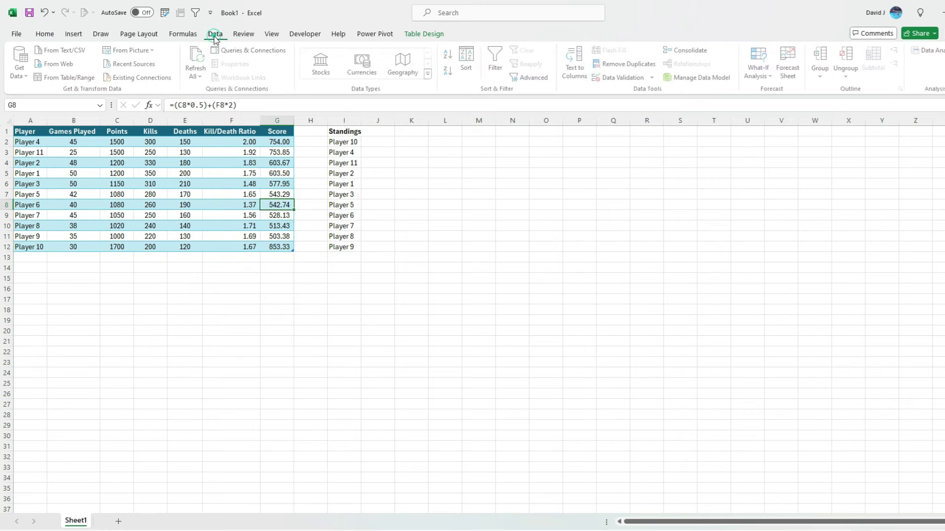
pyautogui.click(447, 71)
pyautogui.click(356, 148)
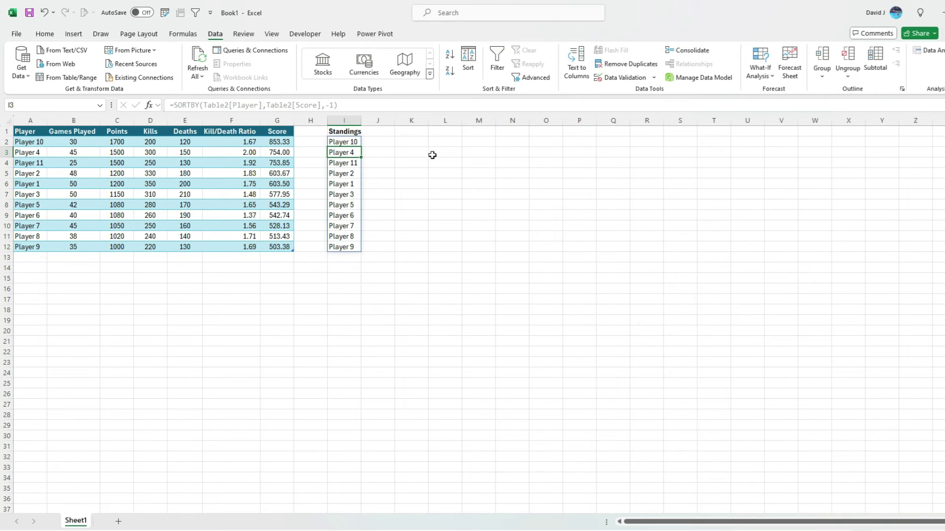
# Replace the array in the I2 formula with the whole table so it reads =SORTBY(Table2,Table2[Score],-1).
pyautogui.click(353, 142)
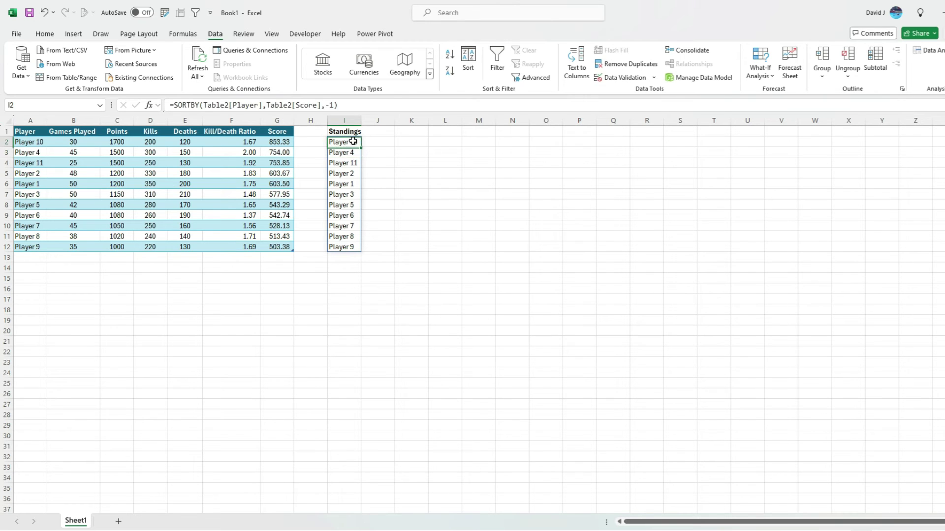
pyautogui.doubleClick(262, 104)
pyautogui.moveTo(217, 106); pyautogui.dragTo(205, 106)
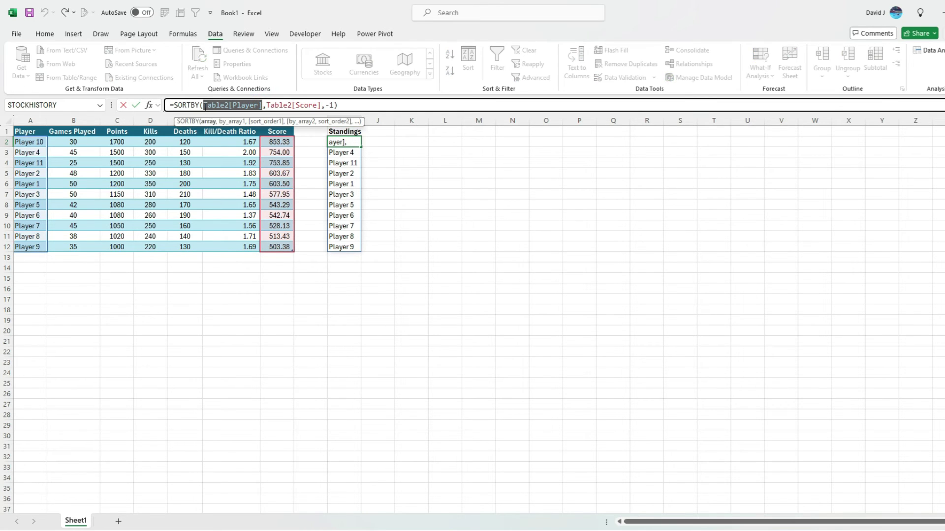
pyautogui.press('BackSpace')
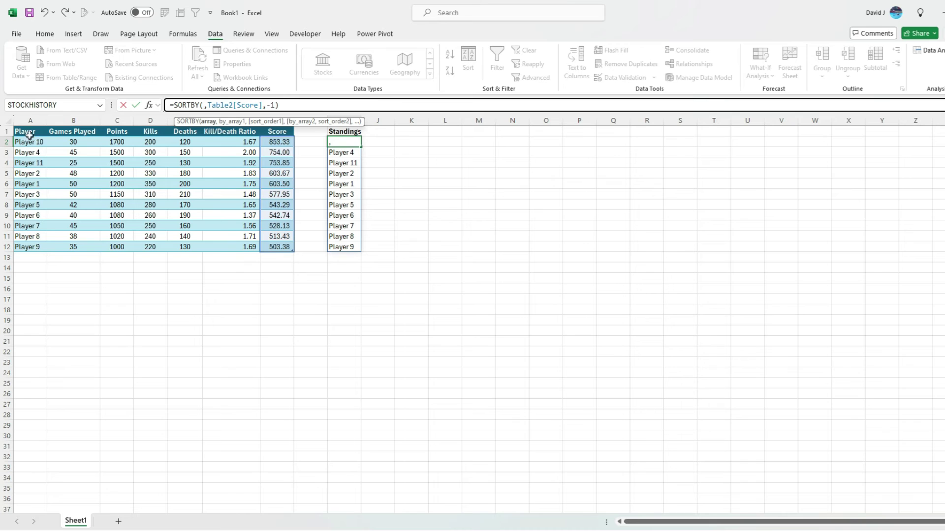
pyautogui.moveTo(28, 142); pyautogui.dragTo(294, 250)
pyautogui.press('Return')
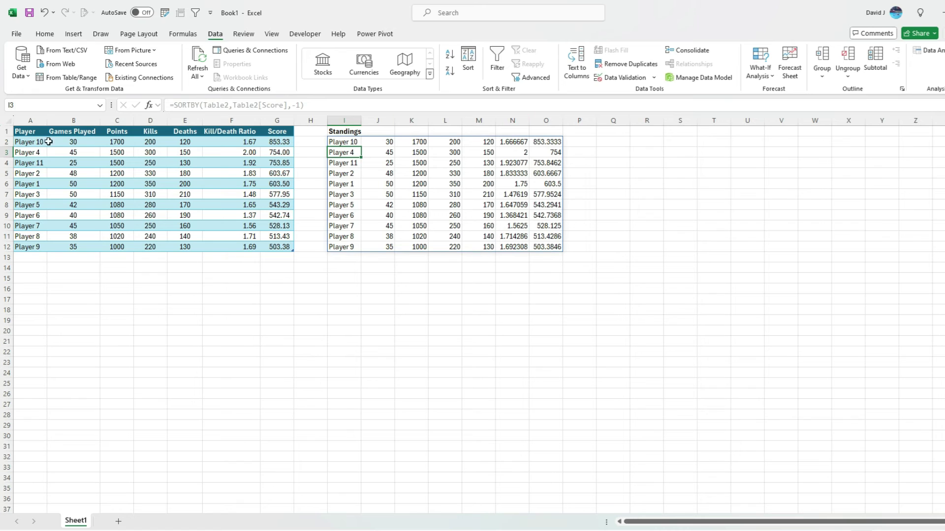
# Copy the table headers in A1:G1 as values into I1:O1 and make them bold.
pyautogui.click(24, 132)
pyautogui.moveTo(24, 132); pyautogui.dragTo(284, 132)
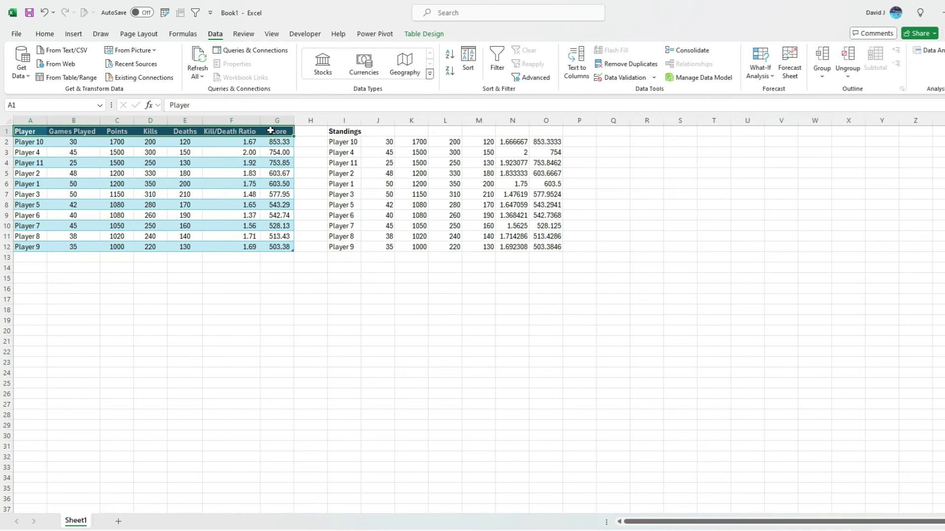
pyautogui.rightClick(285, 133)
pyautogui.click(314, 169)
pyautogui.click(337, 132)
pyautogui.rightClick(337, 132)
pyautogui.click(383, 201)
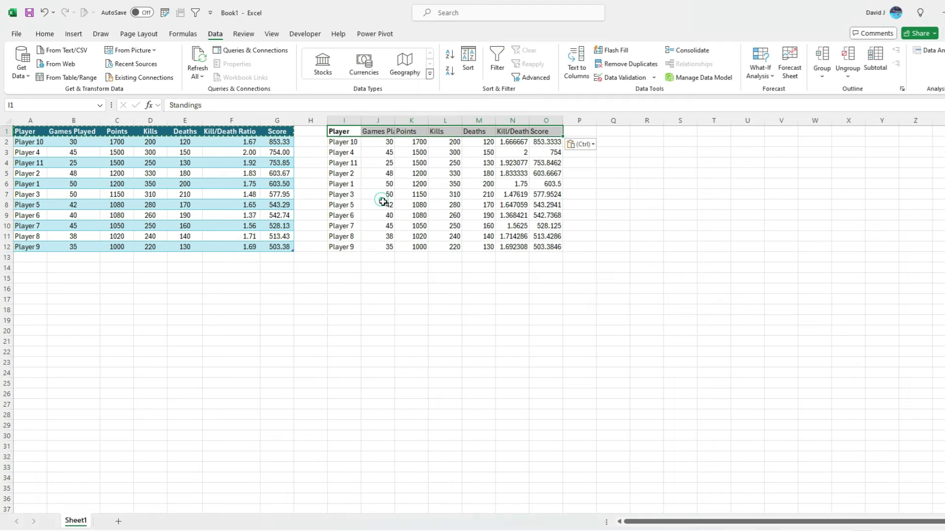
pyautogui.click(43, 33)
pyautogui.click(106, 70)
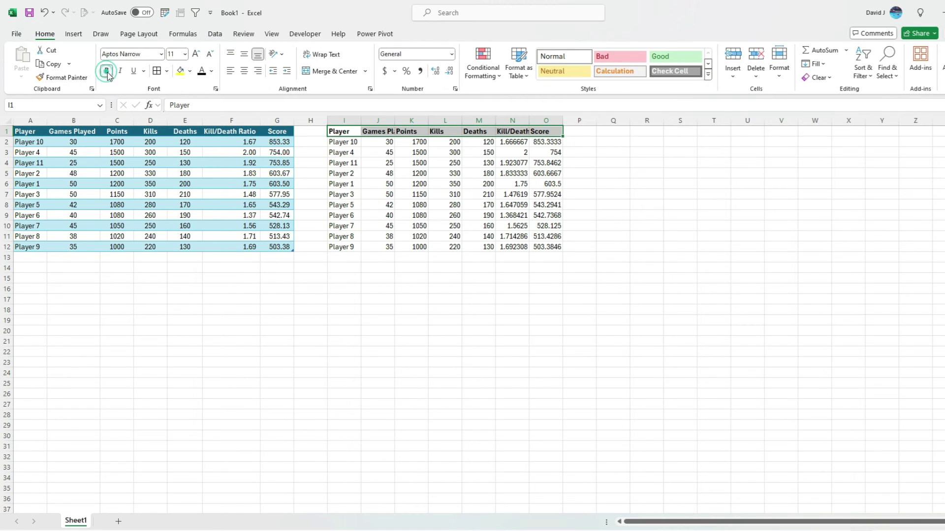
# Apply the Number format to the standings' Kill/Death Ratio and Score values in N2:O12.
pyautogui.click(522, 194)
pyautogui.moveTo(522, 141); pyautogui.dragTo(566, 254)
pyautogui.click(452, 54)
pyautogui.click(450, 103)
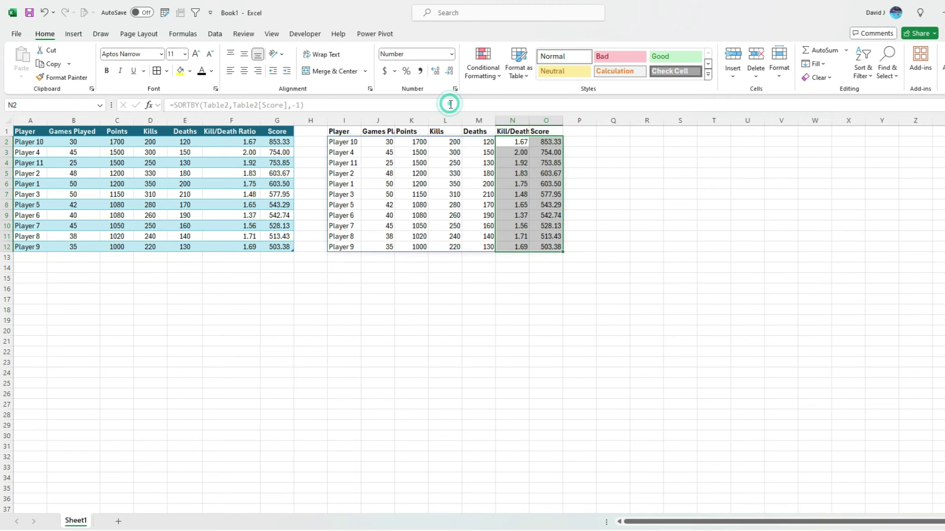
# Center the contents of standings columns J through O and autofit the width of the Kill/Death Ratio column N.
pyautogui.moveTo(381, 119); pyautogui.dragTo(534, 150)
pyautogui.click(244, 71)
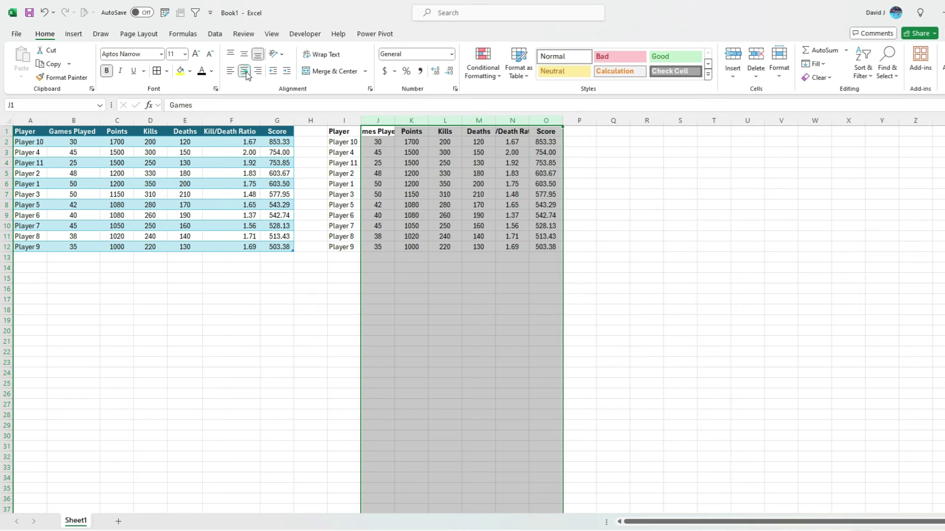
pyautogui.click(607, 177)
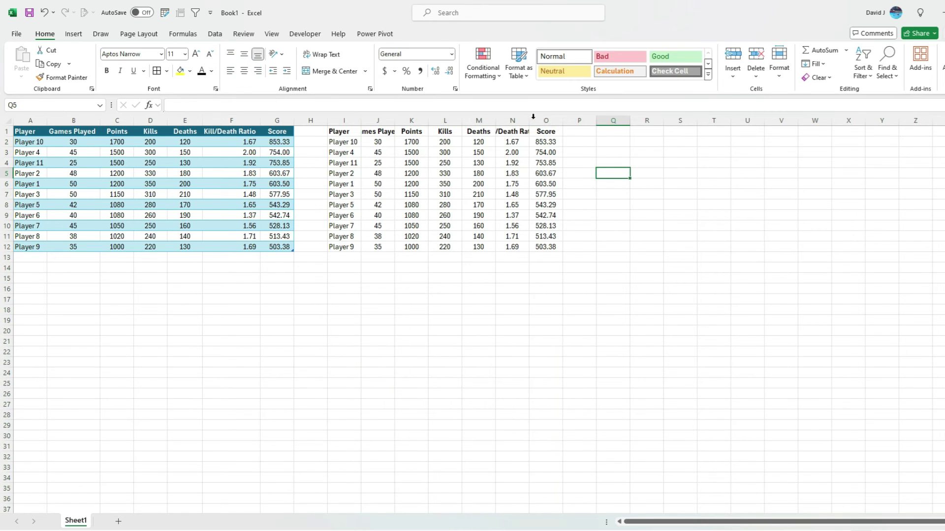
pyautogui.doubleClick(529, 120)
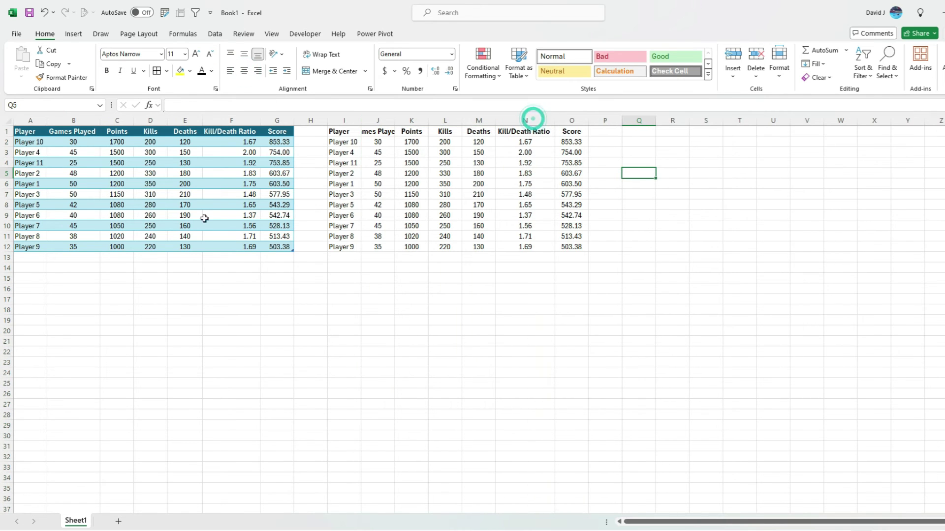
# Set Player 3's Points in C7 of the main table to 2000 to test the standings update.
pyautogui.click(120, 192)
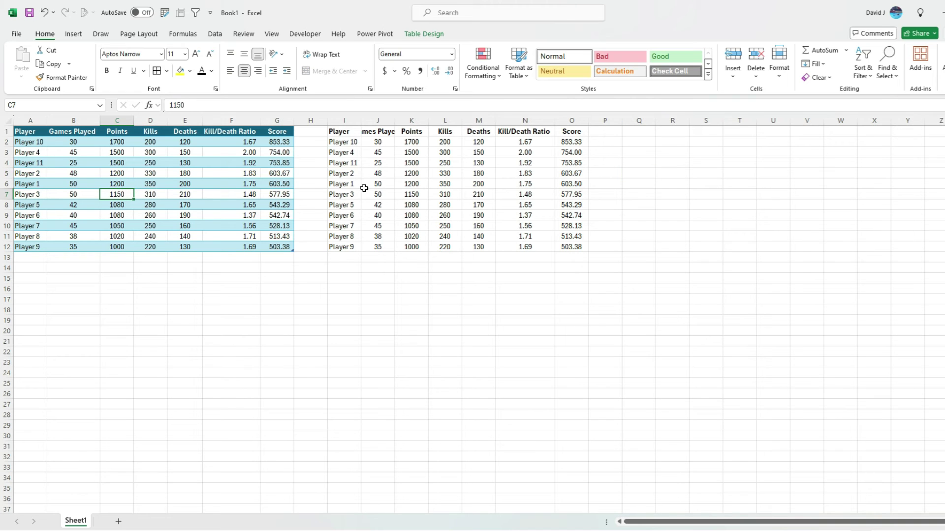
pyautogui.write('2000')
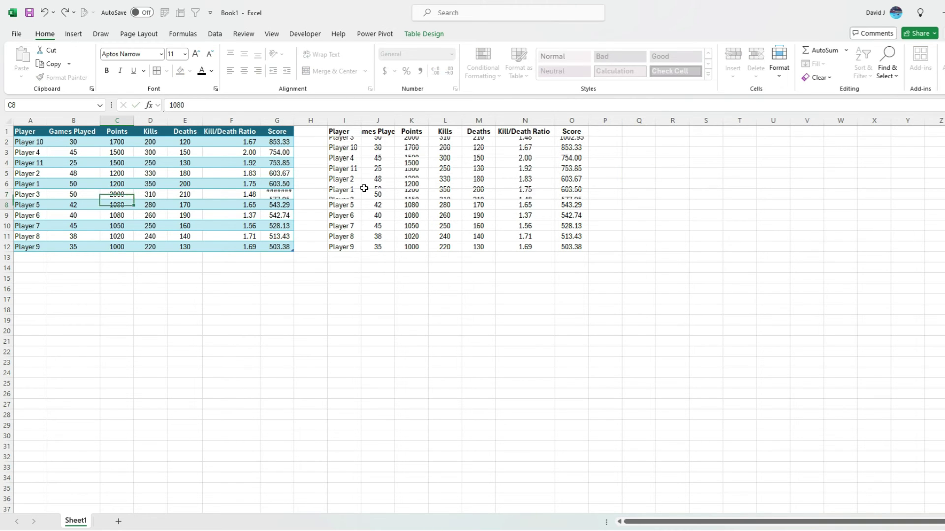
pyautogui.press('Return')
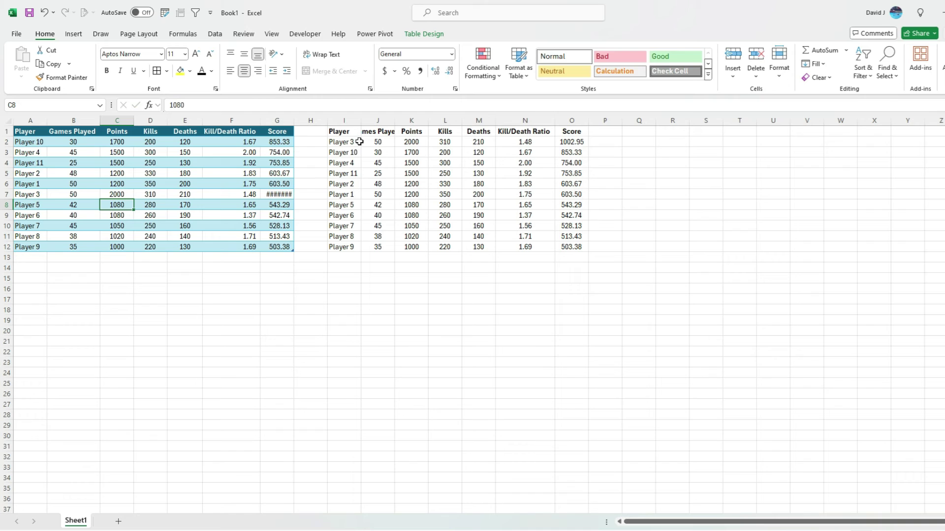
# Autofit the widths of the main table's Score column G and the standings' Games Played column J.
pyautogui.doubleClick(294, 120)
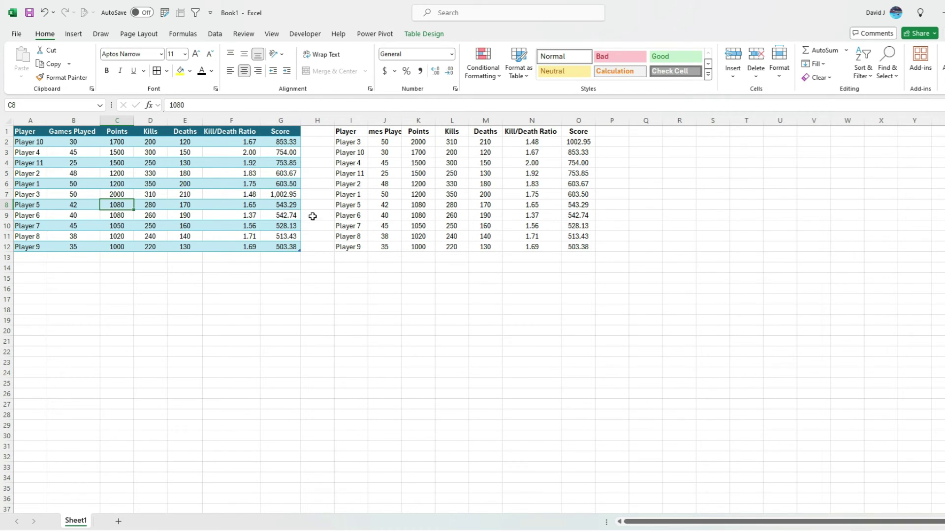
pyautogui.doubleClick(401, 121)
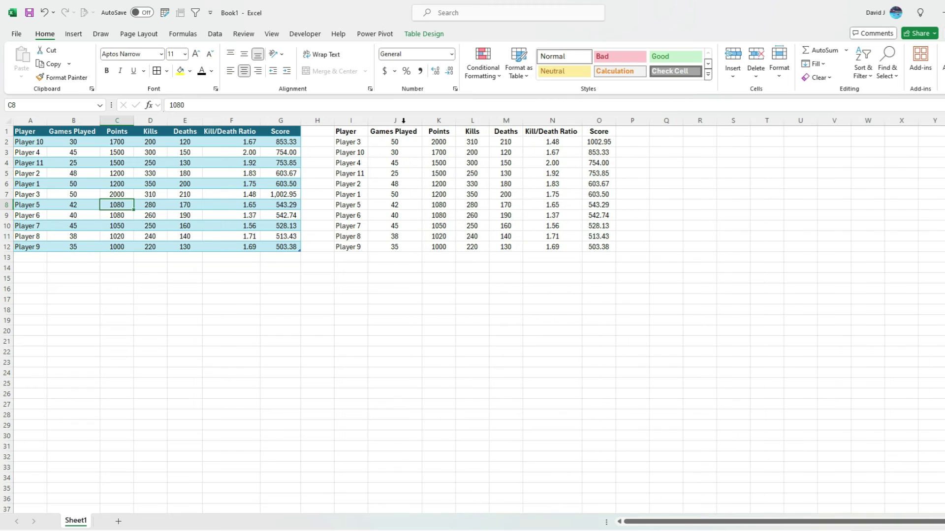
pyautogui.click(358, 134)
pyautogui.click(351, 140)
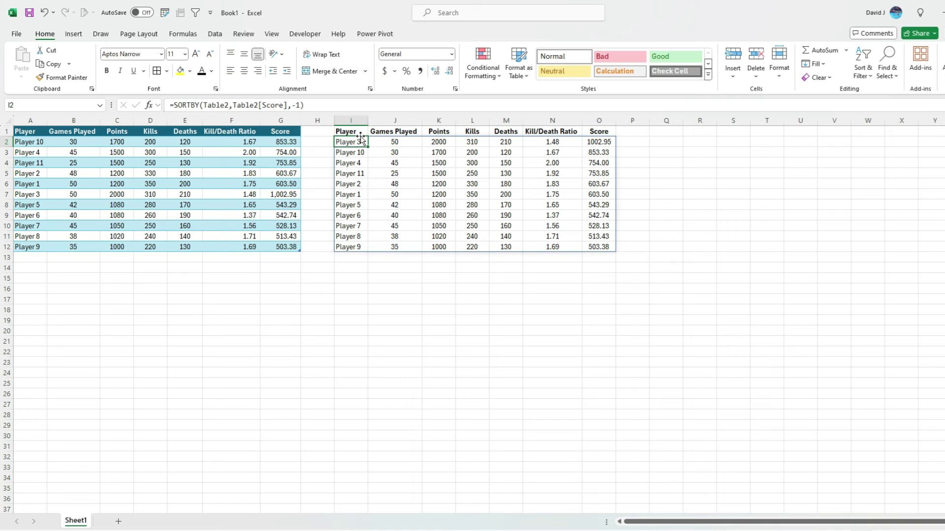
# Give the standings headers in I1:O1 a black fill and a white font color.
pyautogui.moveTo(348, 132); pyautogui.dragTo(599, 131)
pyautogui.click(189, 72)
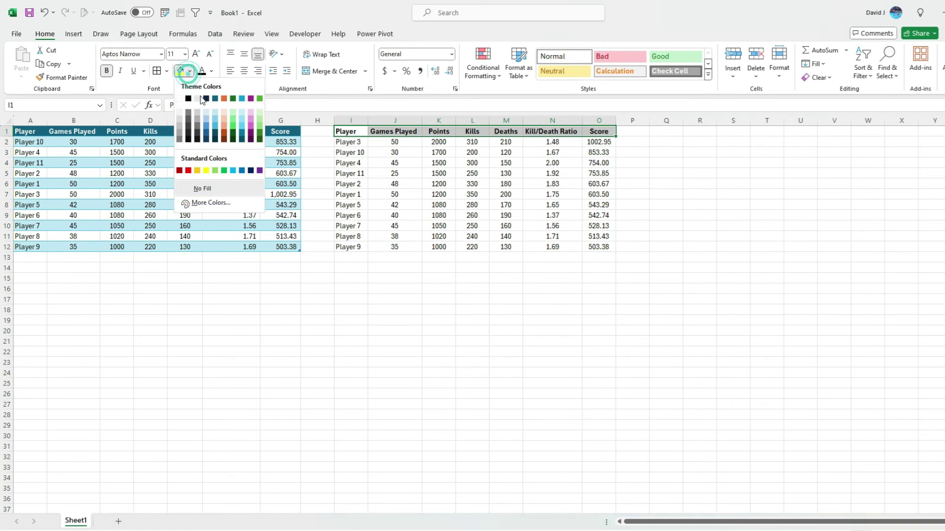
pyautogui.click(188, 98)
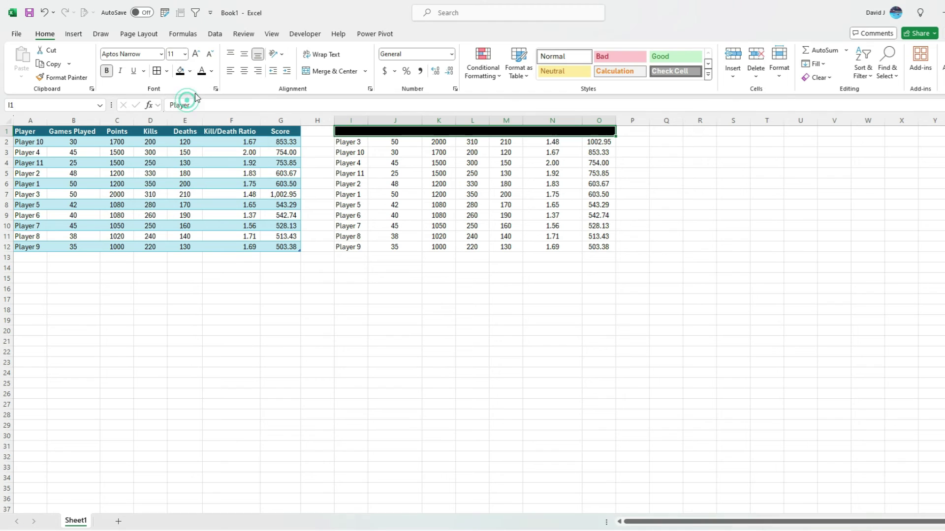
pyautogui.click(211, 72)
pyautogui.click(199, 117)
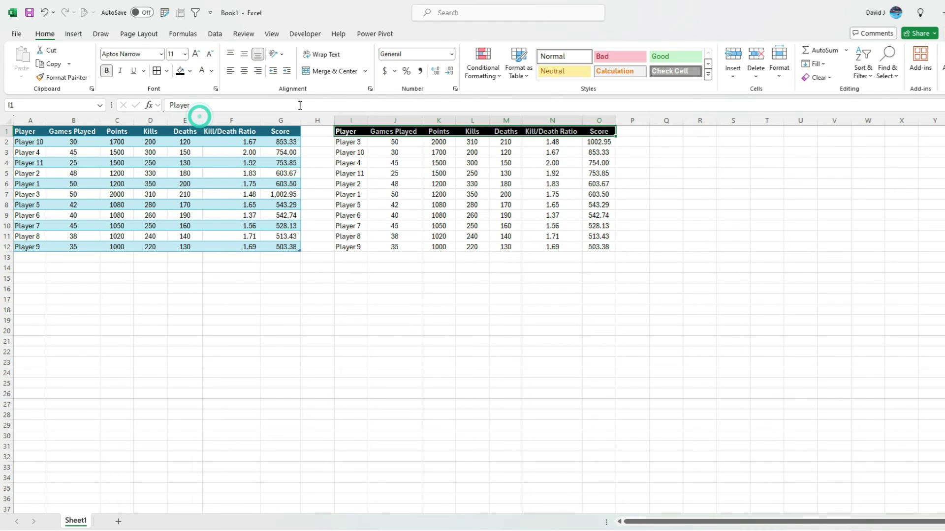
# Add all borders to the standings cells I2:O12 and apply green gradient data bars to the Score values in O2:O12.
pyautogui.moveTo(365, 141); pyautogui.dragTo(597, 247)
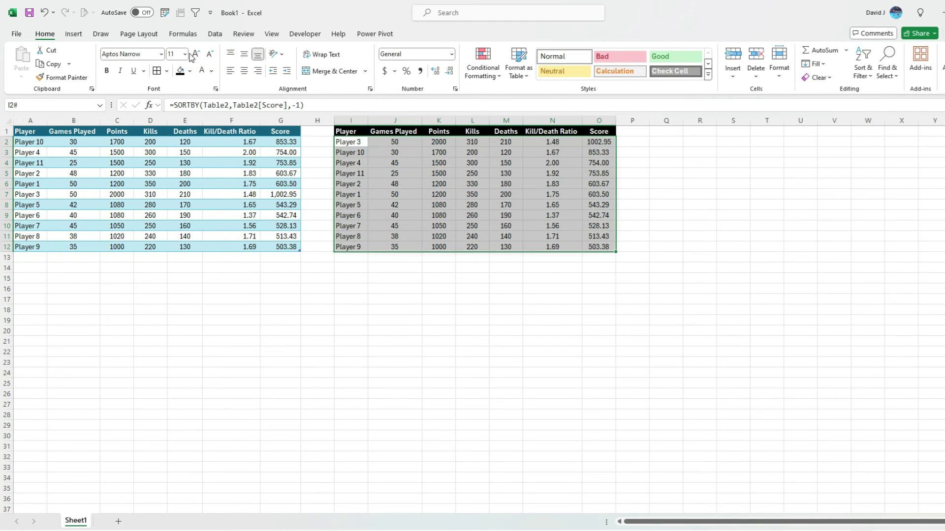
pyautogui.click(156, 70)
pyautogui.moveTo(601, 142); pyautogui.dragTo(599, 246)
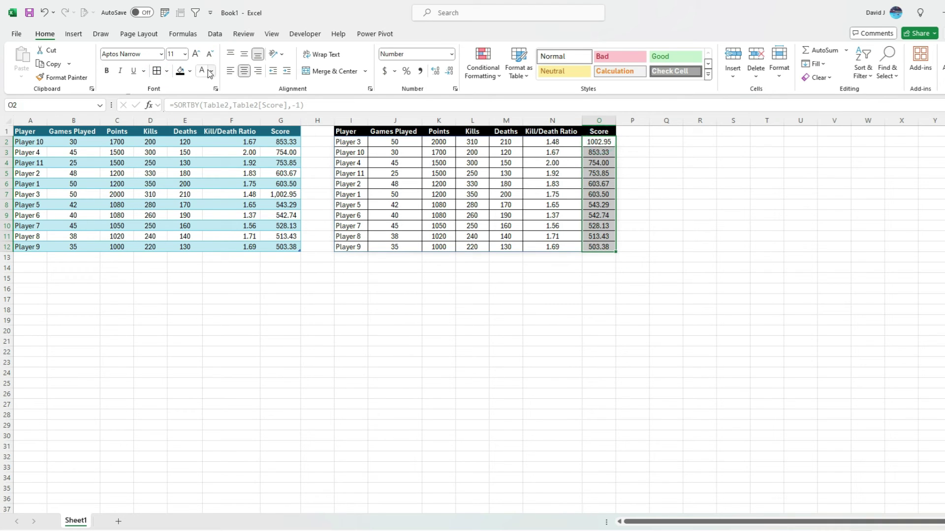
pyautogui.click(189, 70)
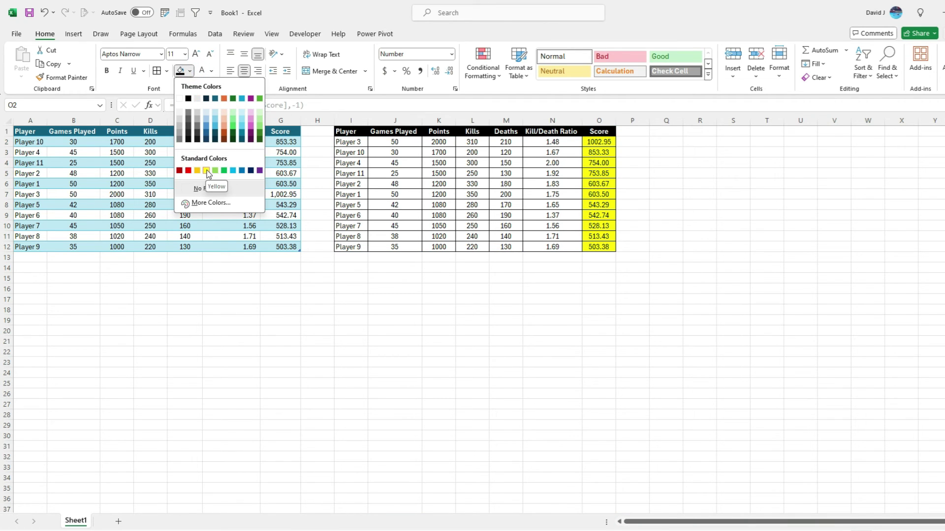
pyautogui.click(496, 75)
pyautogui.click(496, 75)
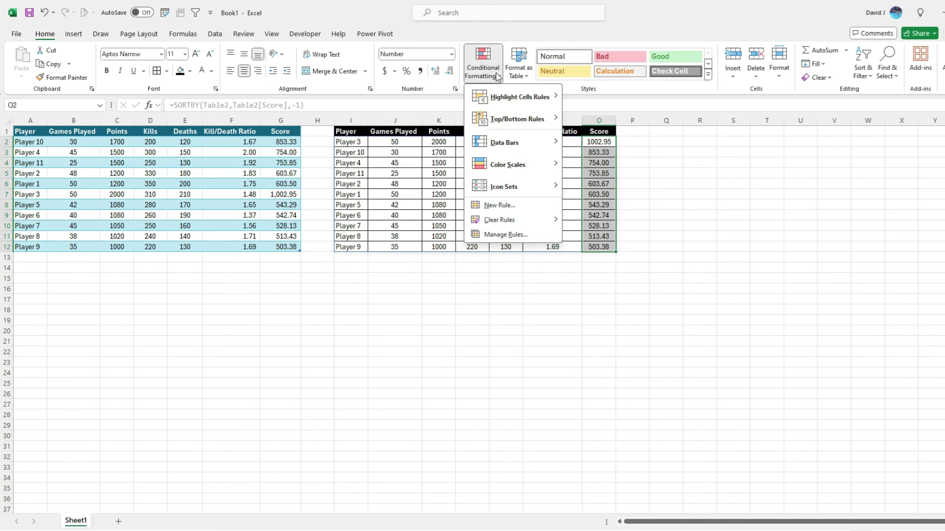
pyautogui.moveTo(530, 143)
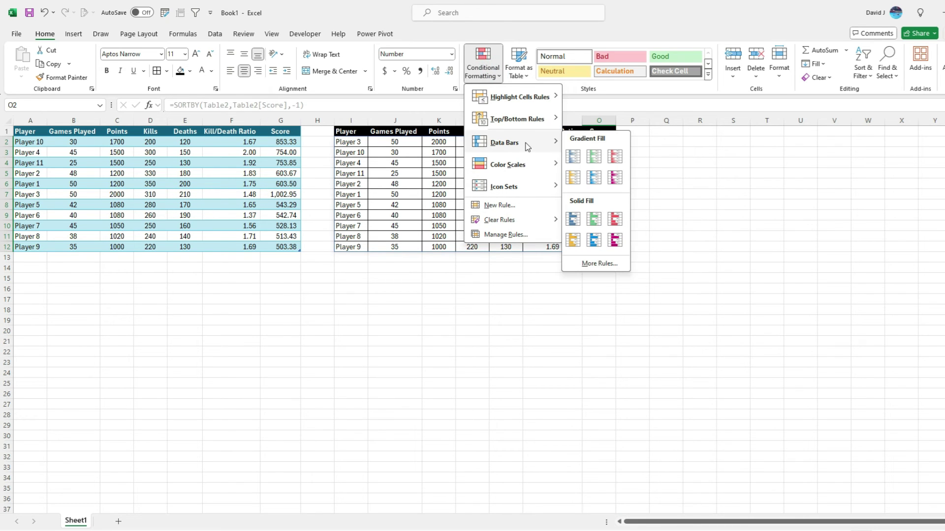
pyautogui.click(592, 158)
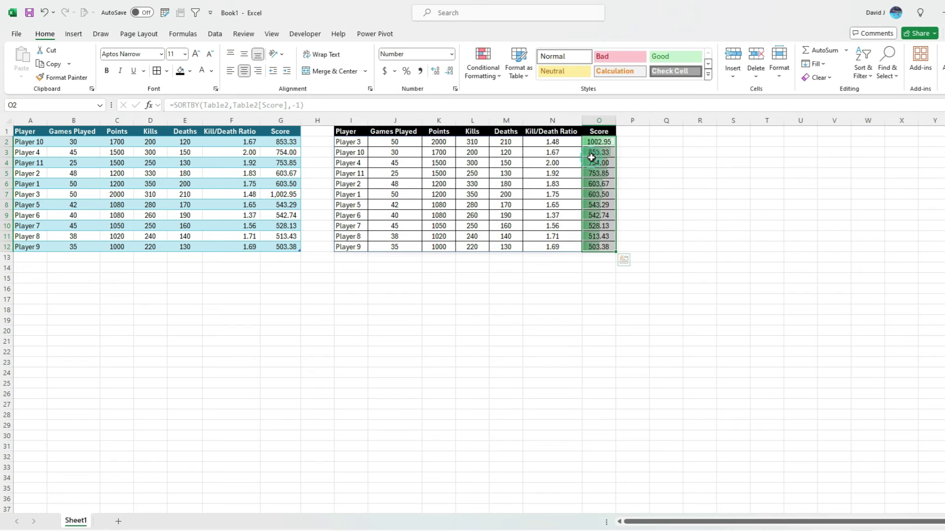
pyautogui.click(686, 175)
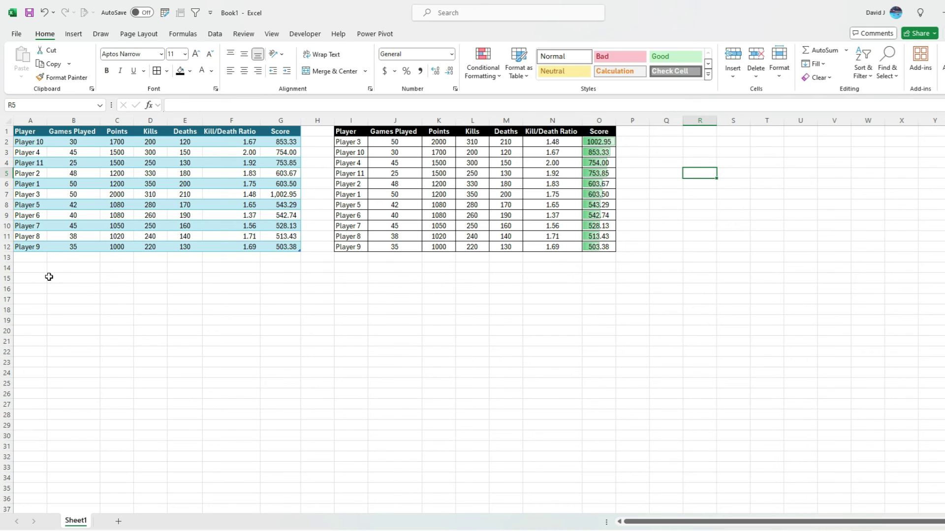
# Review the weighted score formula in G9 and the SORTBY formula in I2 without changing them.
pyautogui.click(279, 216)
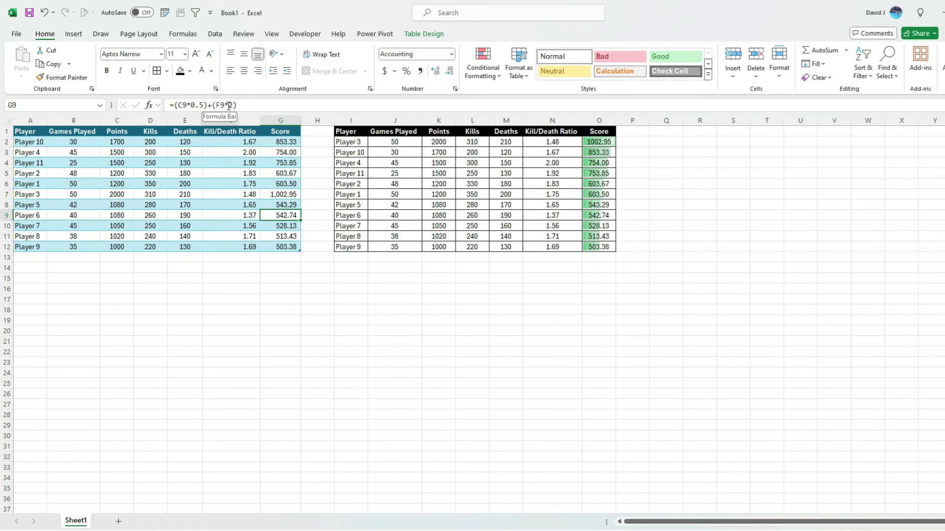
pyautogui.click(276, 105)
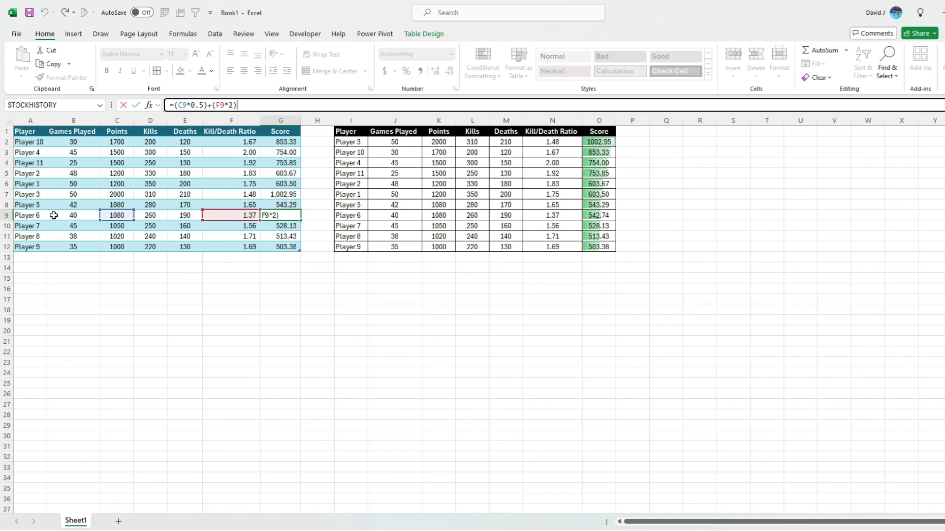
pyautogui.hotkey('ctrl', 'Return')
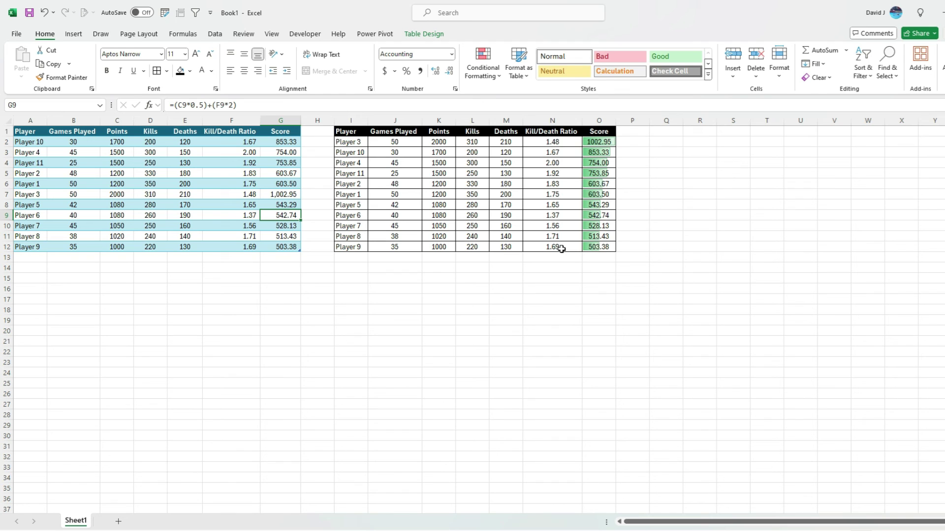
pyautogui.click(356, 129)
pyautogui.click(356, 142)
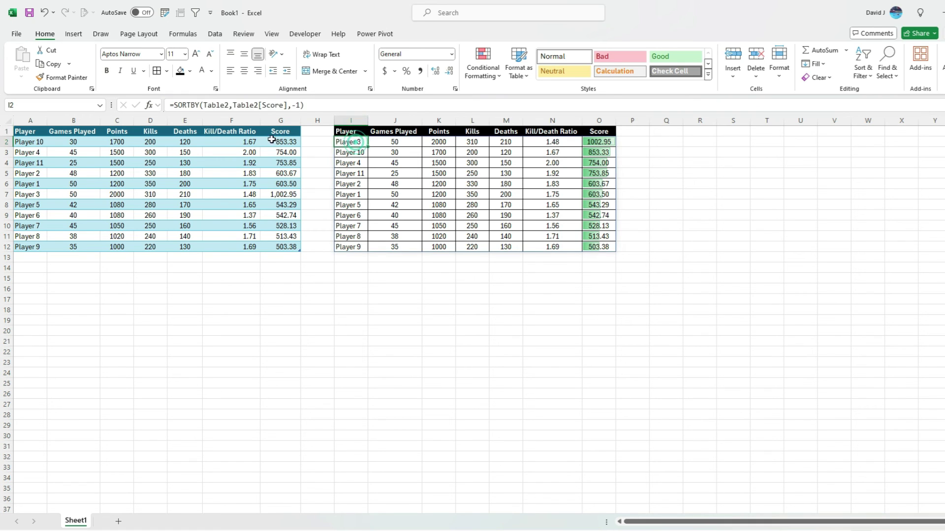